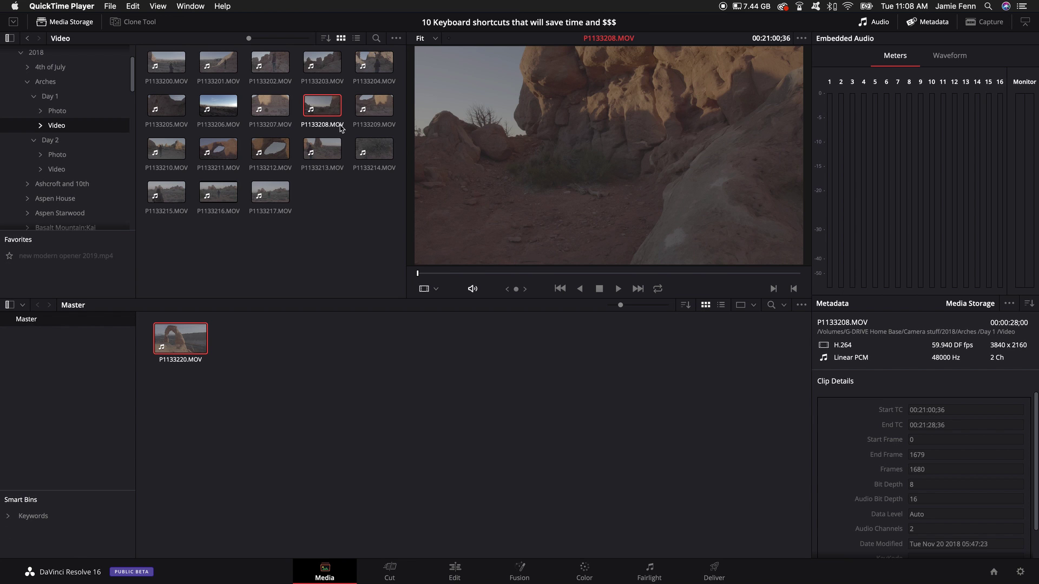
Step: Mark P1133208.MOV from 21:03;10 to 21:20;30 and add that 17-second range to the Master bin
click(427, 282)
key(space)
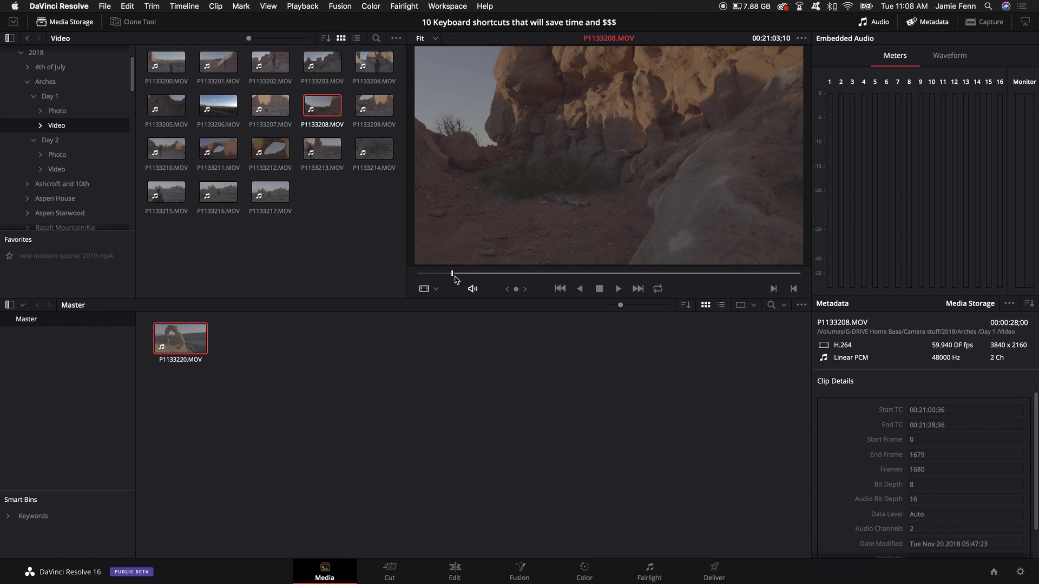
key(slash)
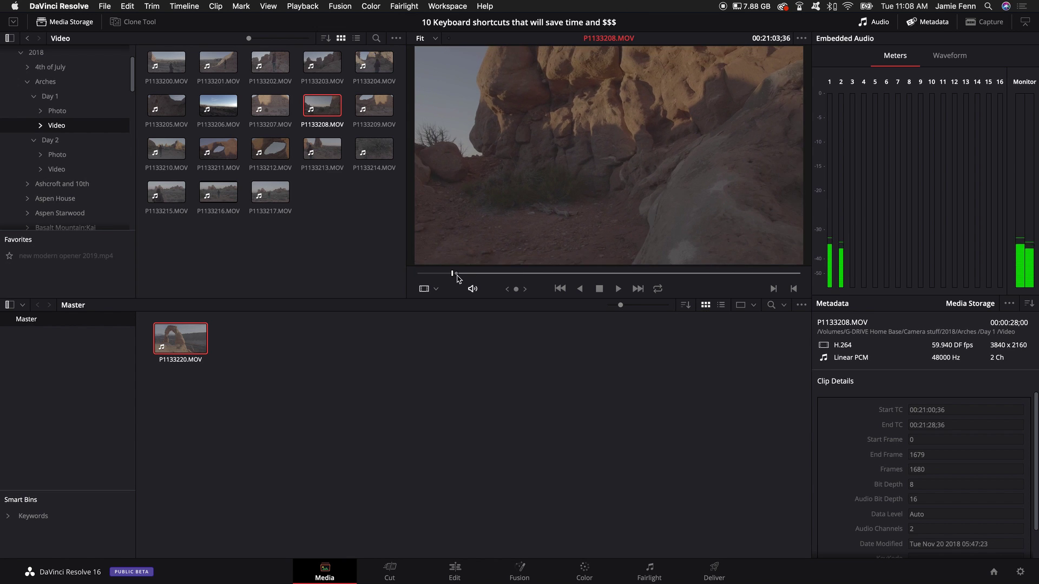
drag(538, 277, 689, 276)
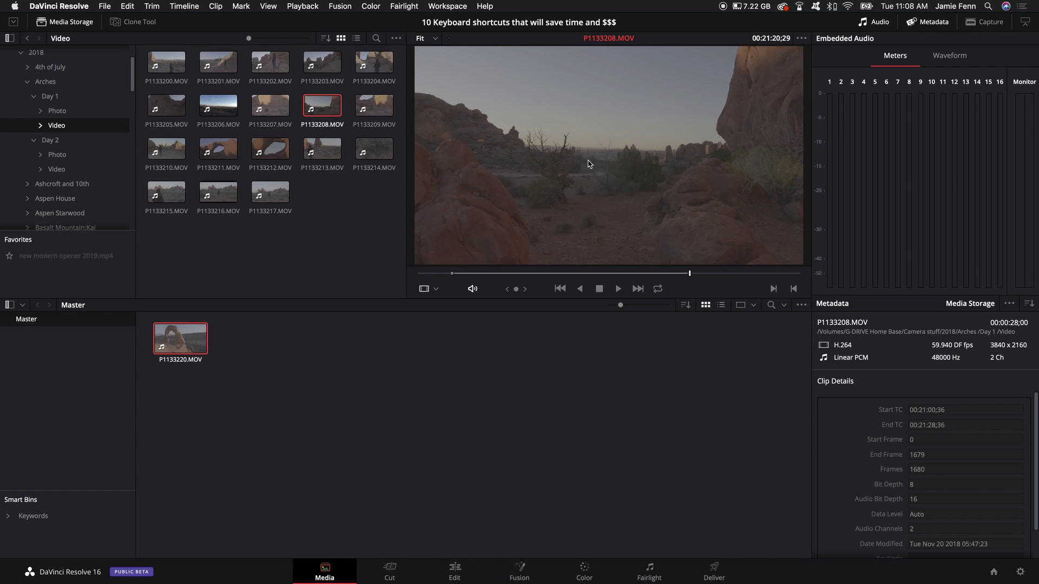
drag(588, 164, 265, 352)
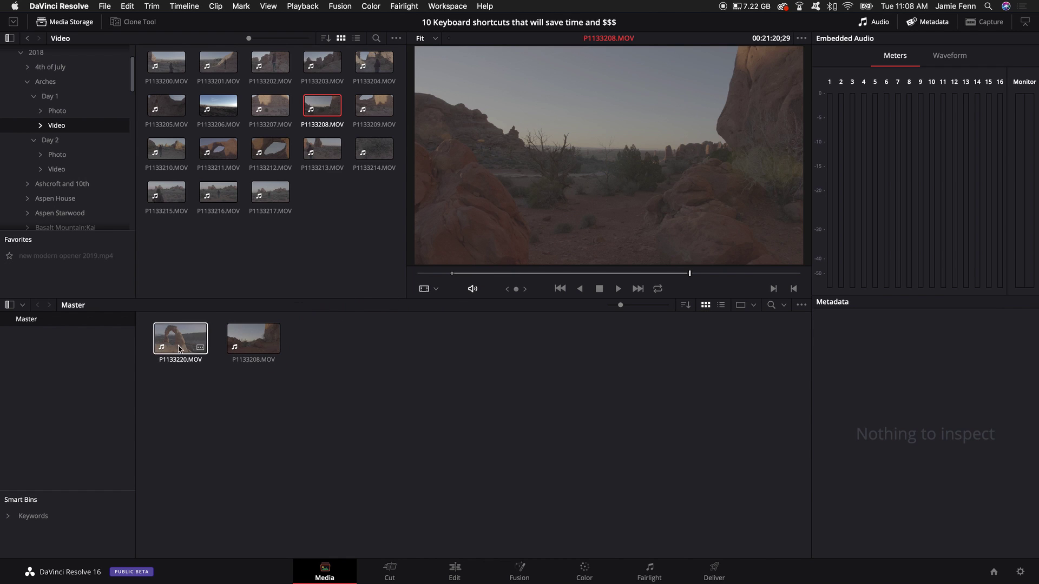
click(253, 344)
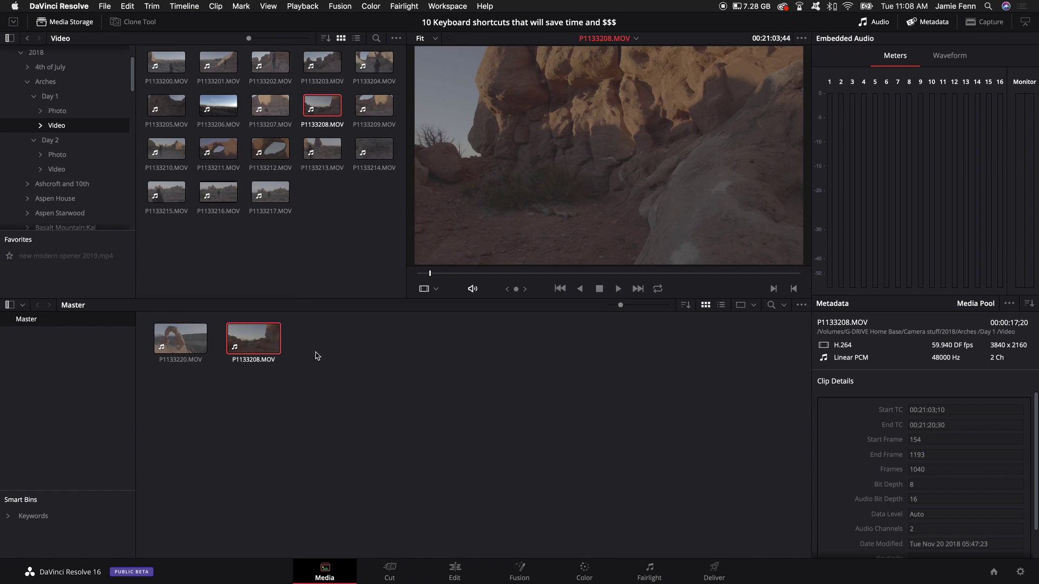
click(1020, 572)
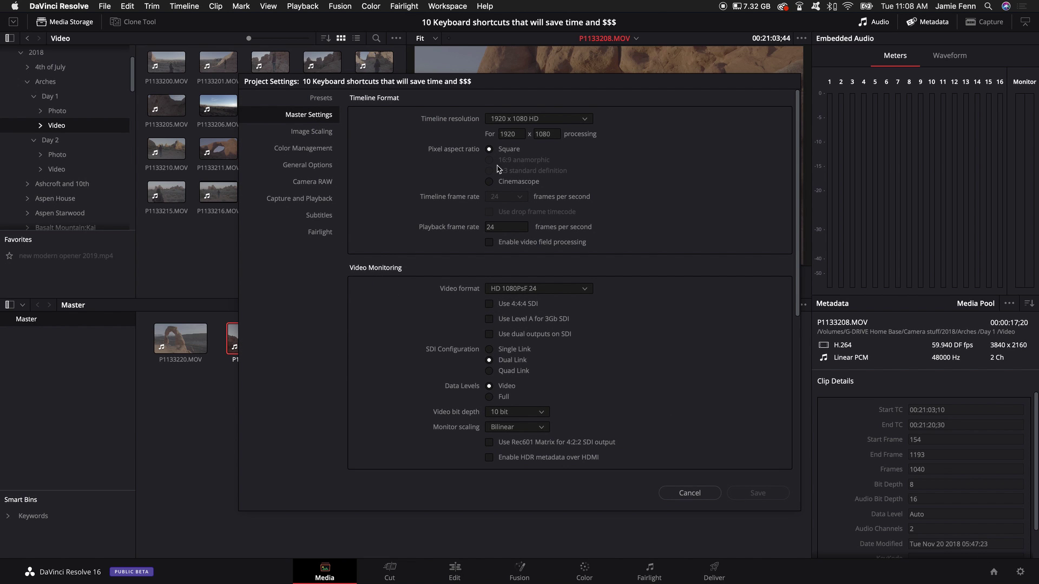
click(511, 120)
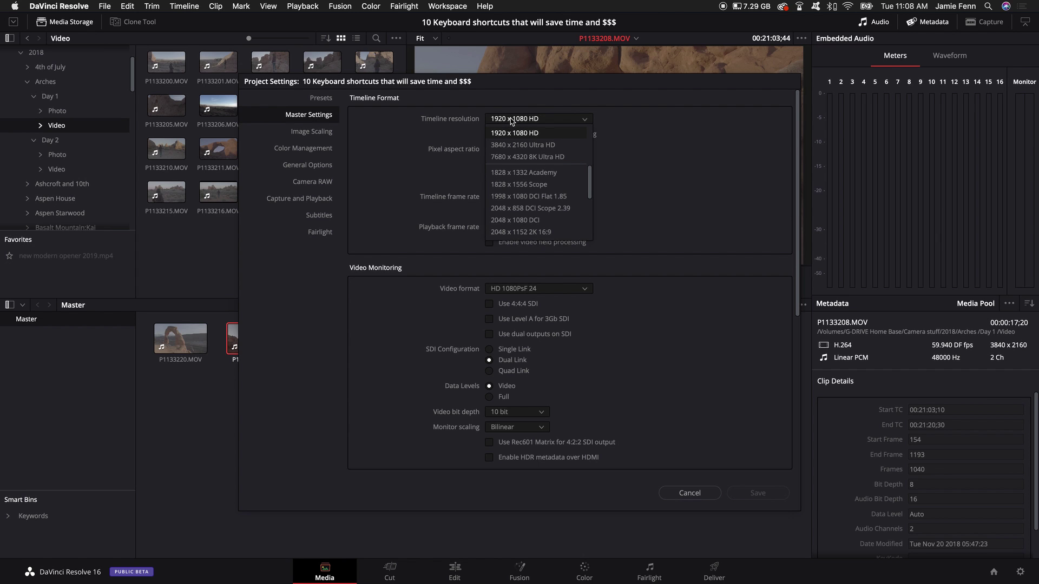
click(454, 147)
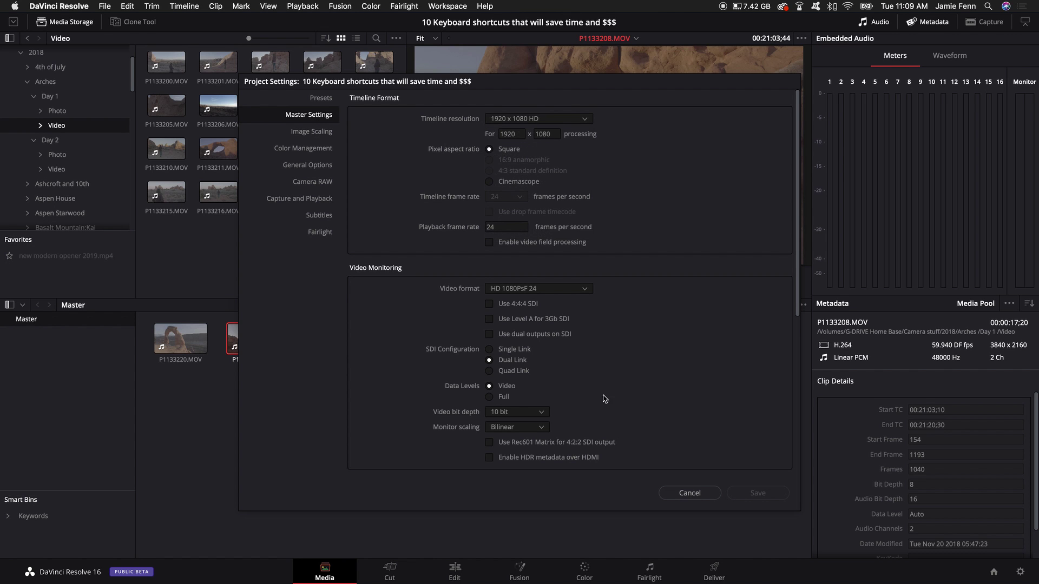
scroll(611, 411, down, 5)
click(536, 371)
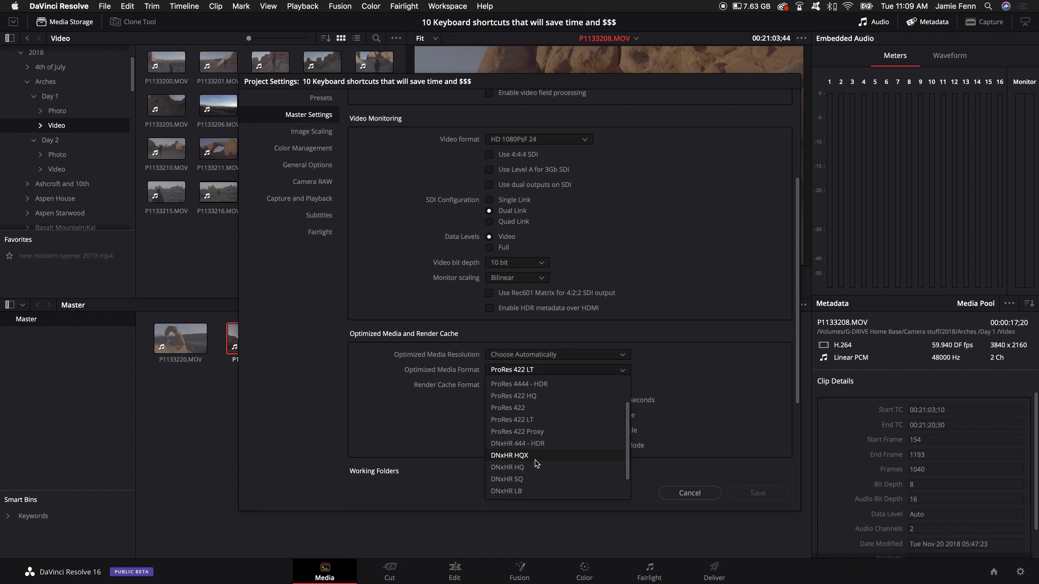
scroll(533, 486, down, 2)
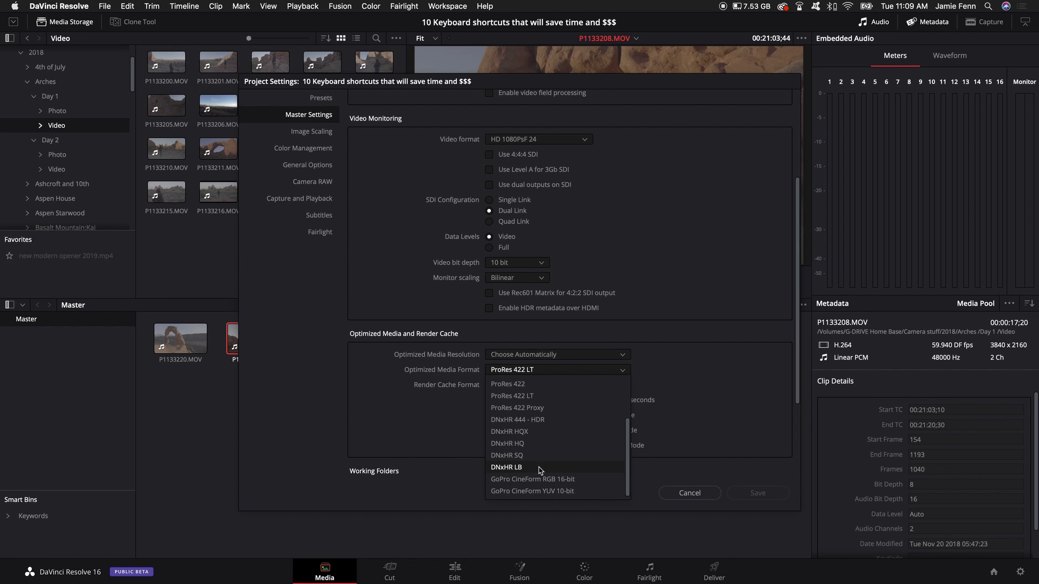
click(690, 395)
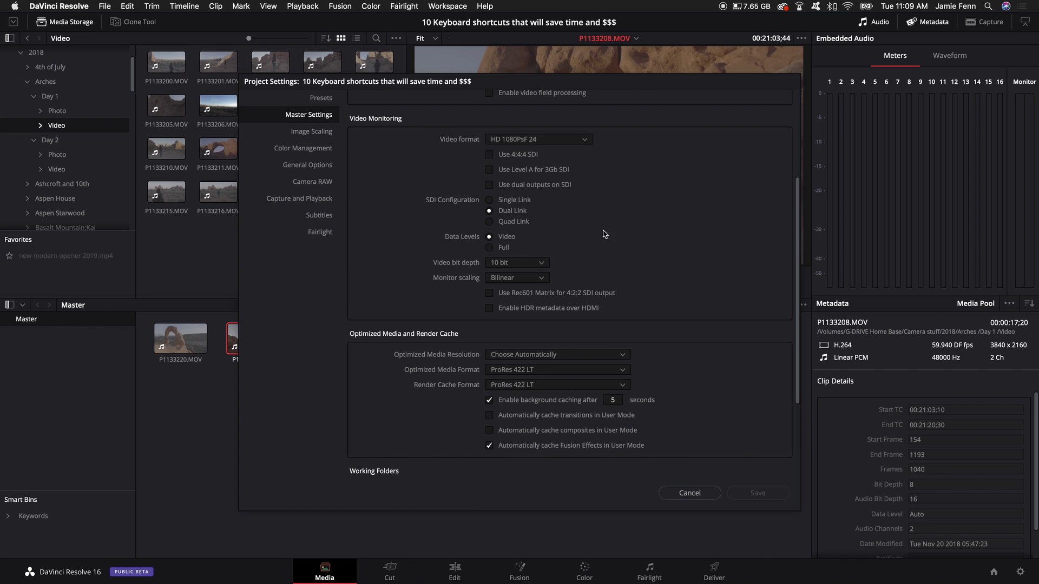
scroll(739, 457, down, 5)
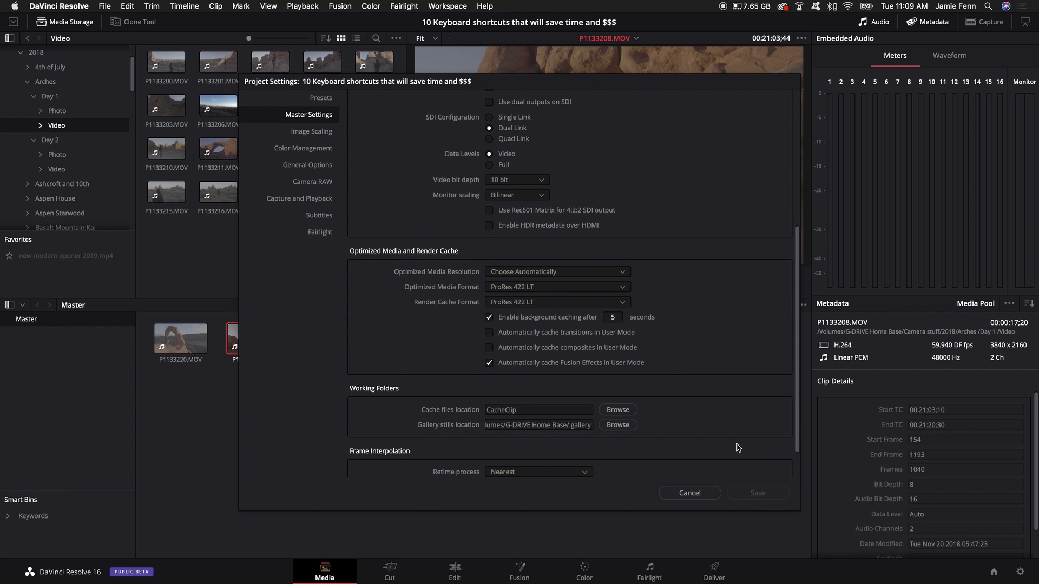
click(685, 496)
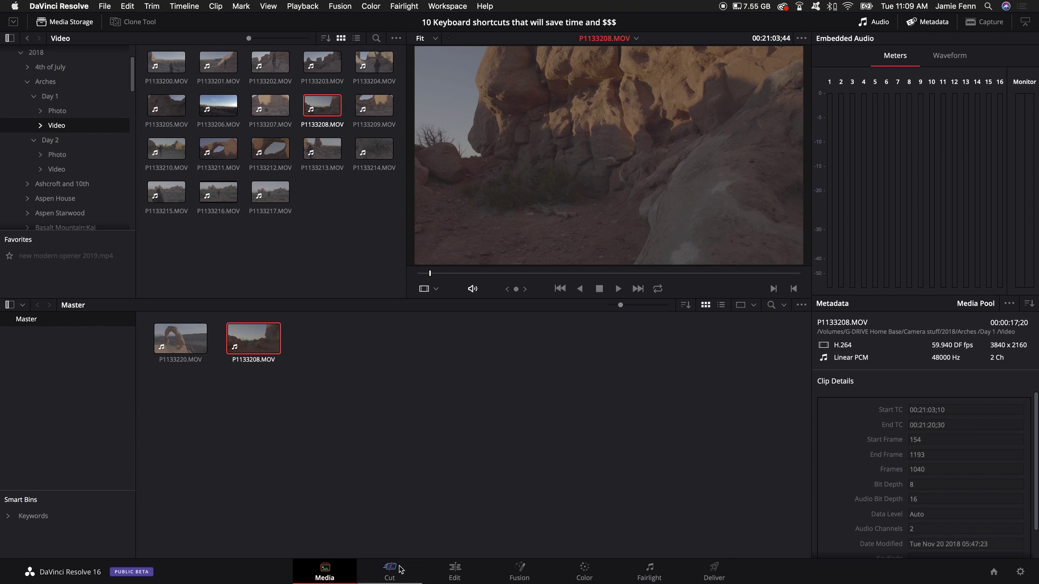
Step: Select both Master bin clips and run Generate Optimized Media on them
drag(303, 422, 157, 325)
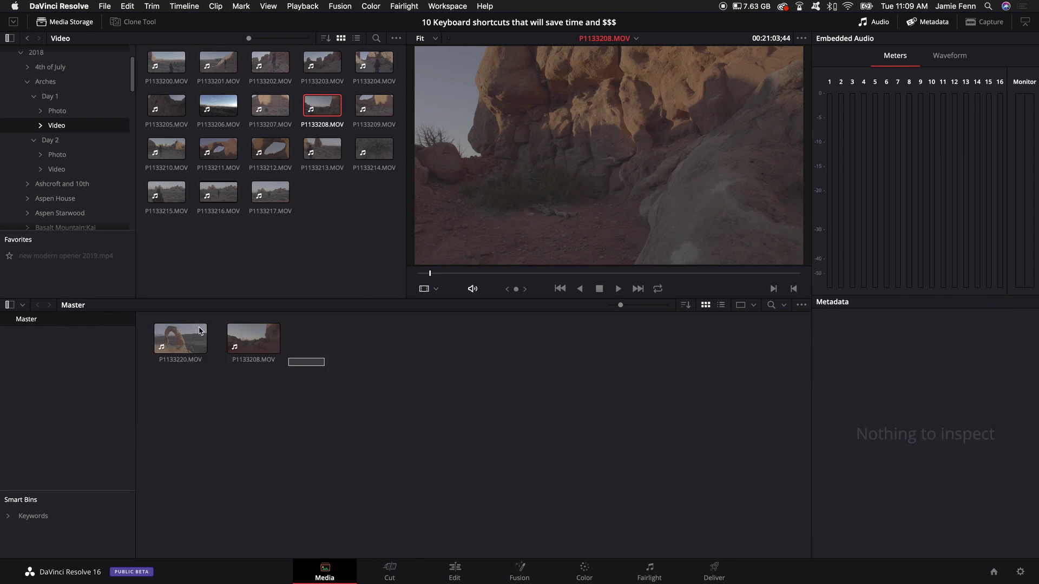
drag(322, 364, 190, 353)
right_click(191, 353)
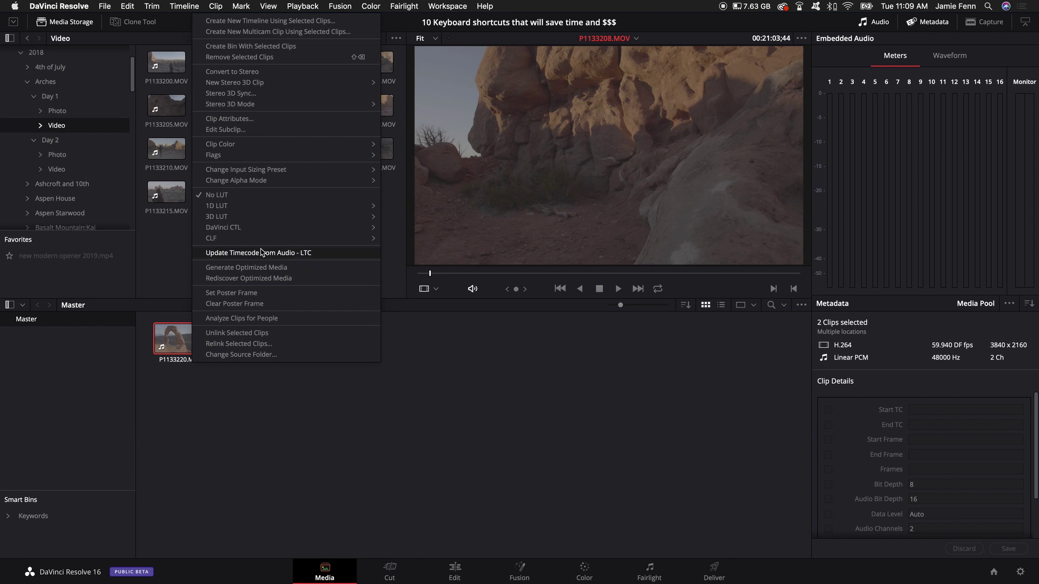
click(258, 267)
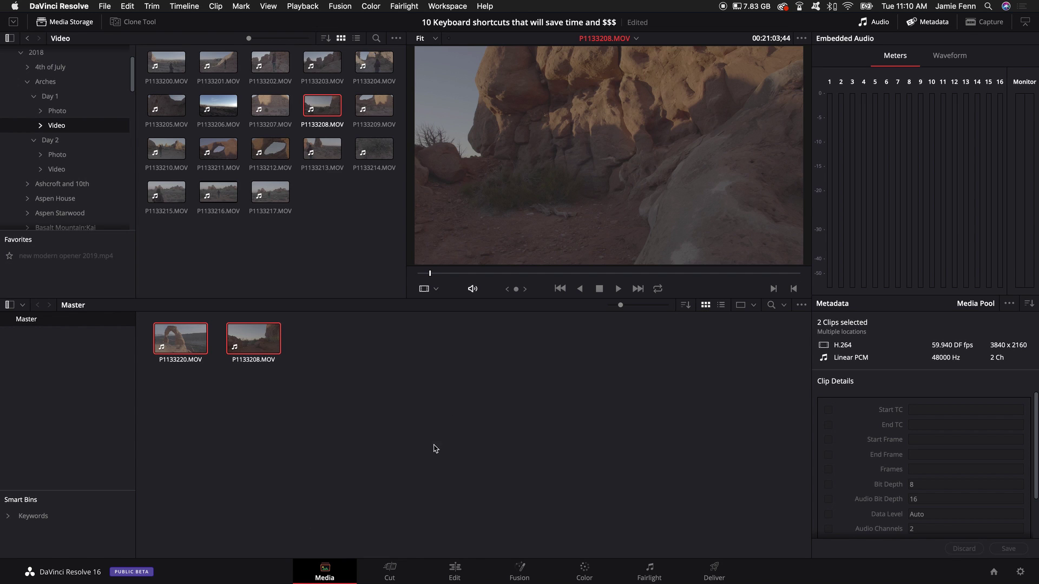
Step: Switch to the Edit page
click(455, 568)
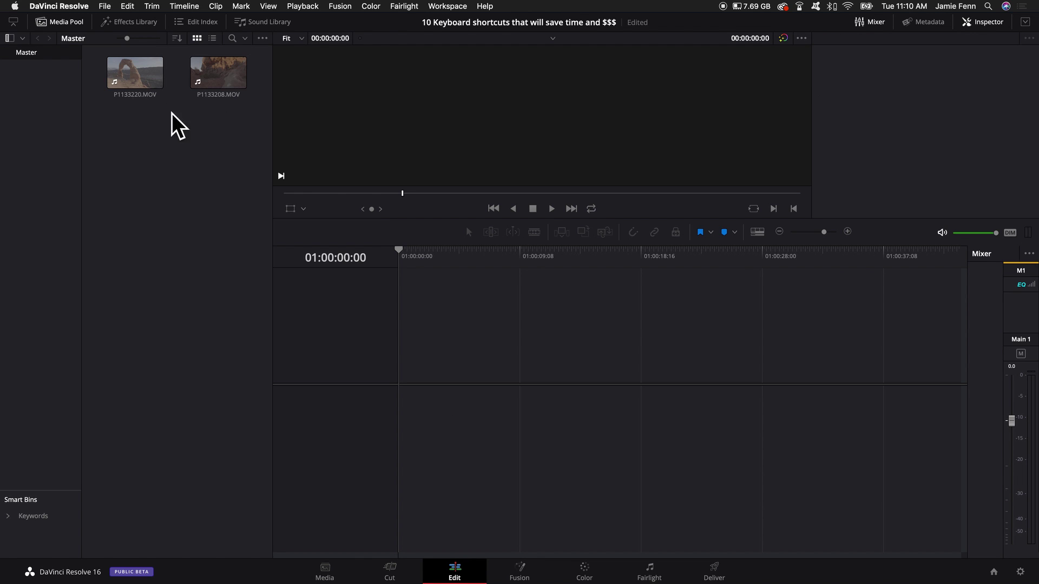
click(324, 570)
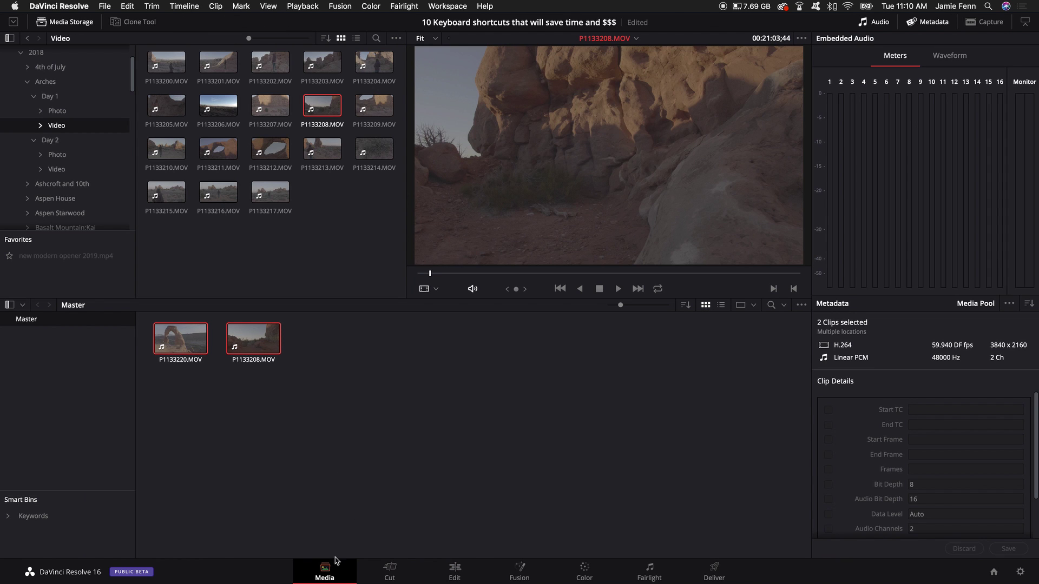
click(457, 578)
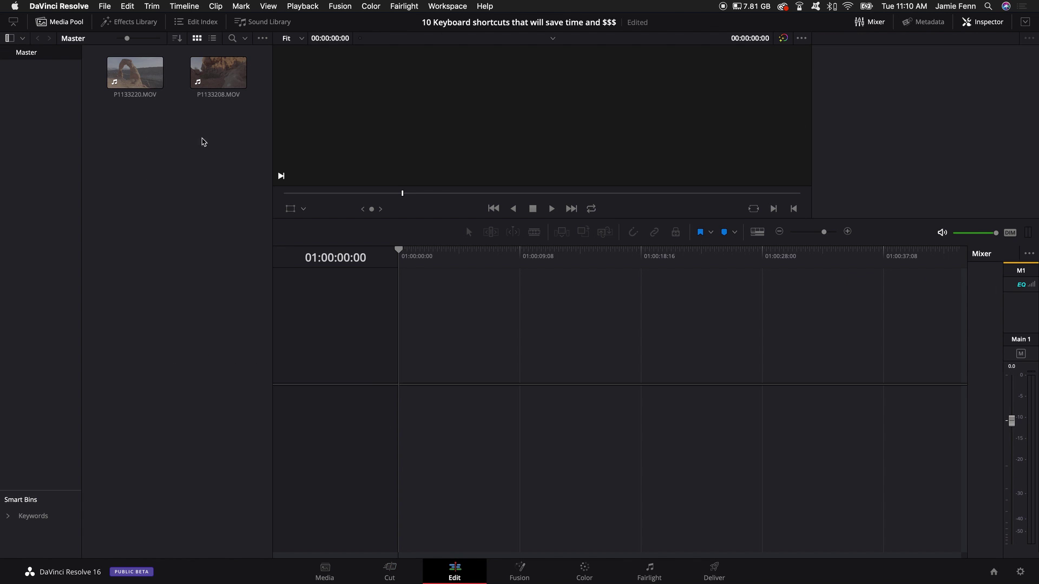
click(393, 572)
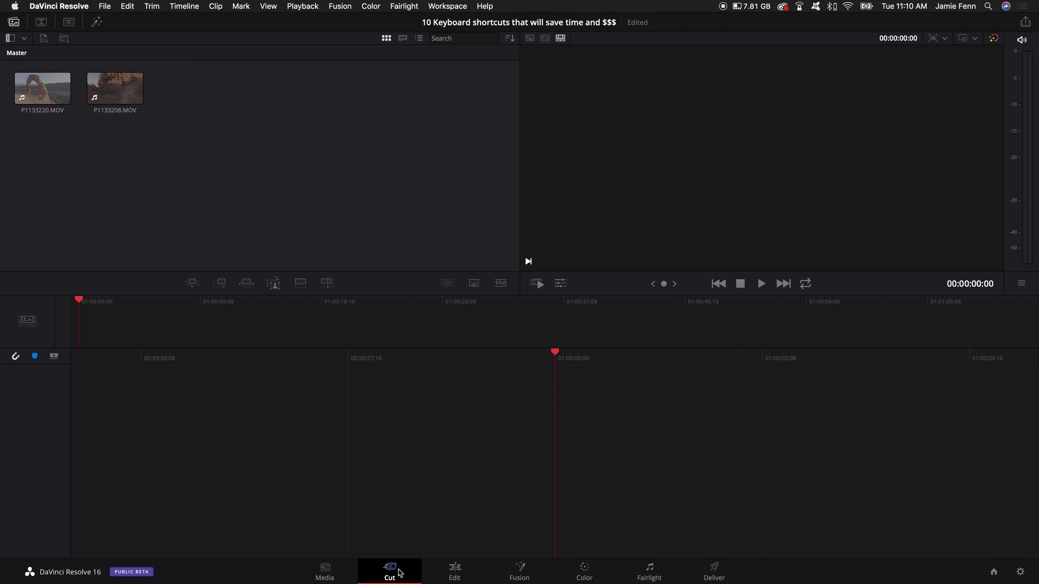
click(453, 572)
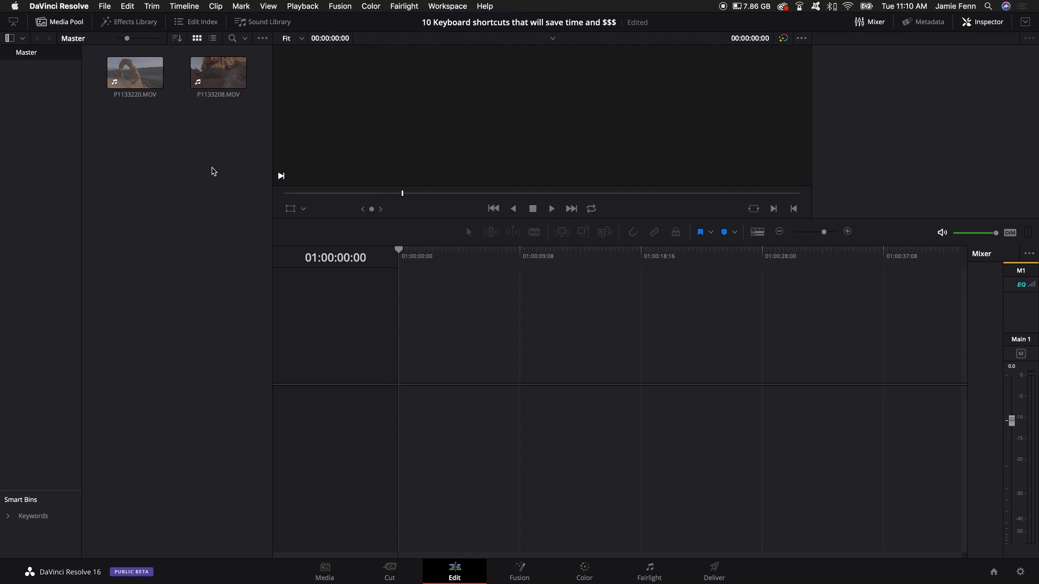
Step: Drop both Media Pool clips onto a new timeline and zoom to show them
drag(238, 140, 107, 56)
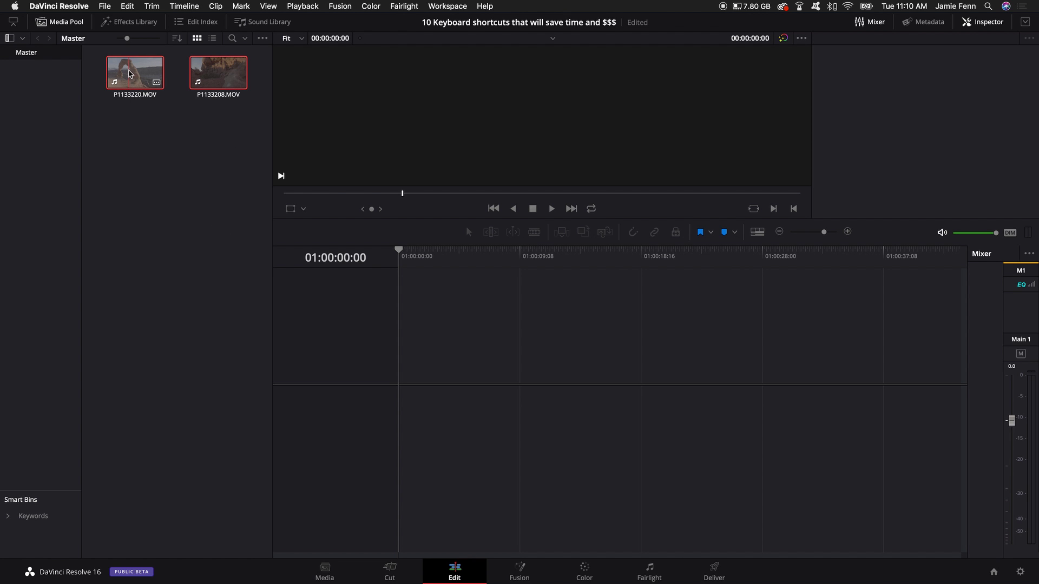
drag(130, 74, 441, 364)
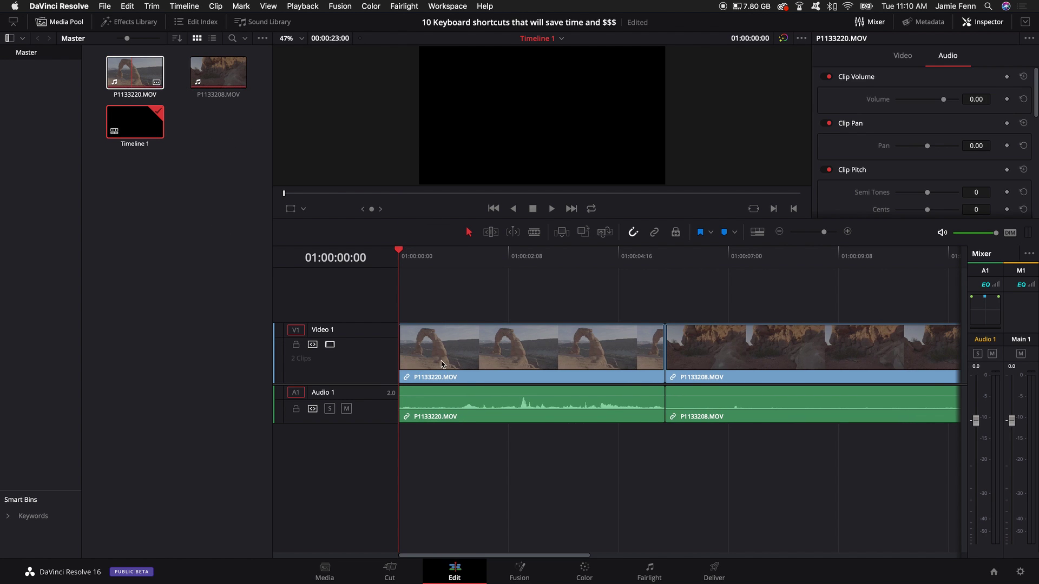
key(ctrl+minus)
key(ctrl+minus)
key(ctrl+equal)
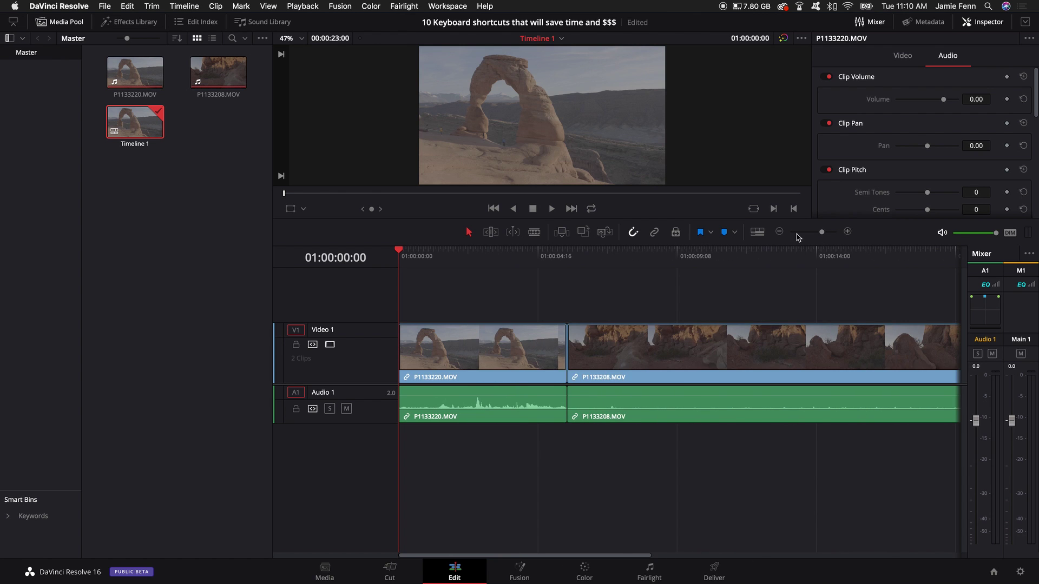
drag(821, 232, 816, 234)
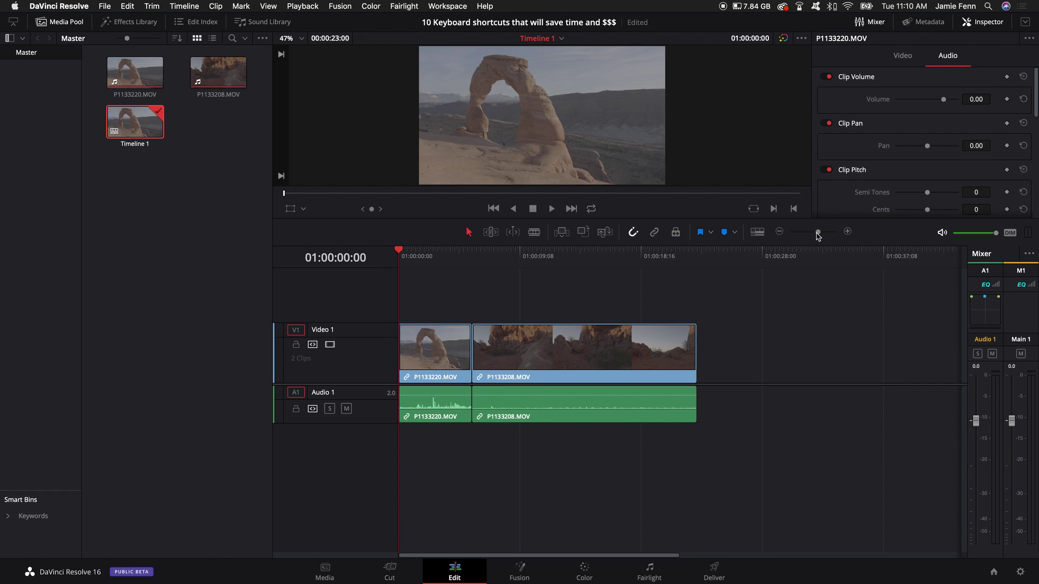
Step: Zoom the timeline in and out to find a workable view of both clips
mouse_move(817, 233)
mouse_down()
mouse_move(831, 233)
mouse_move(819, 232)
mouse_up()
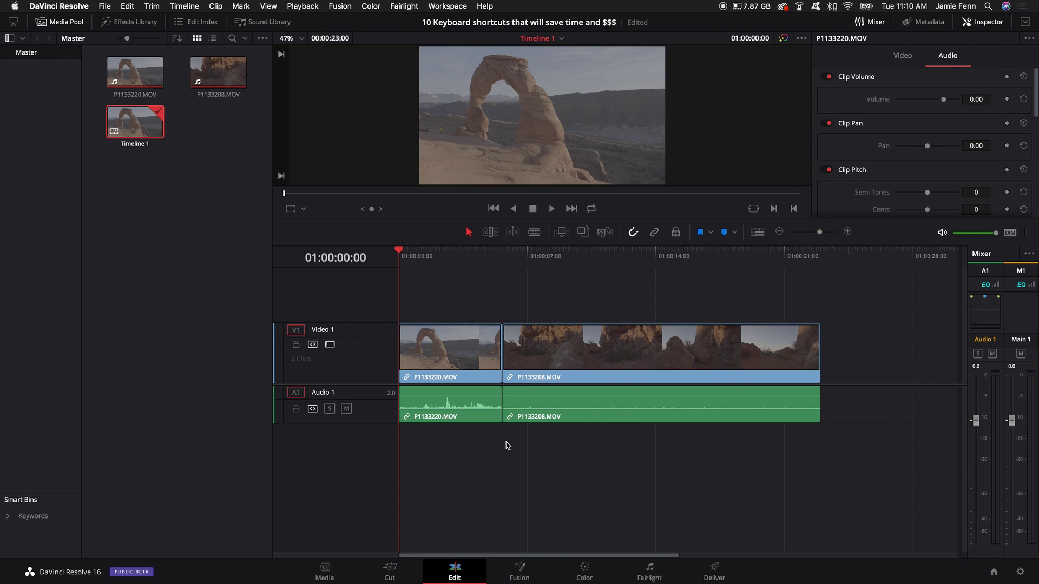
key(super+equal)
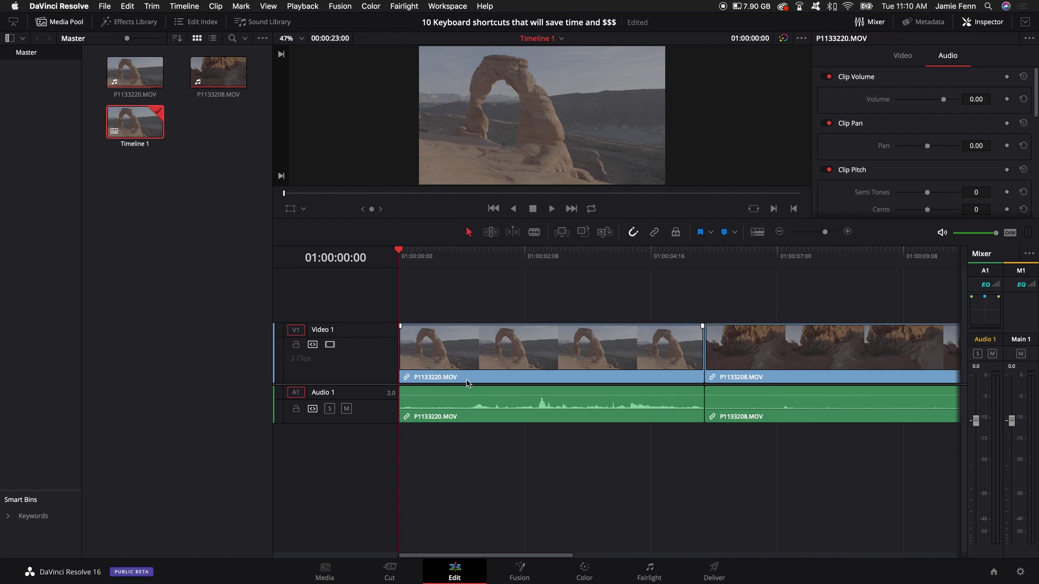
key(super+minus)
key(super+equal)
key(super+equal)
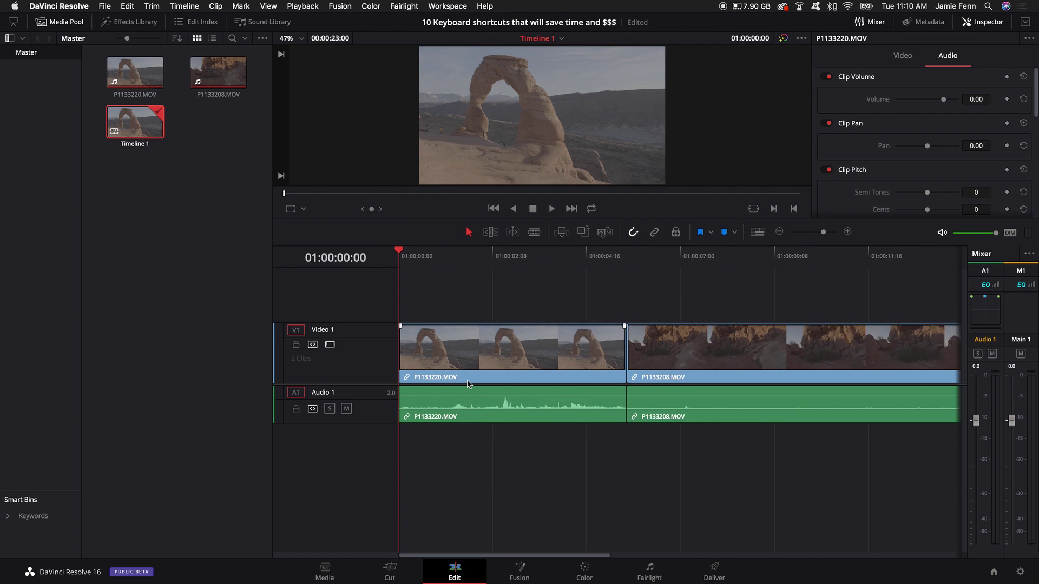
key(super+minus)
key(super+minus)
key(super+equal)
key(super+equal)
key(super+minus)
key(super+minus)
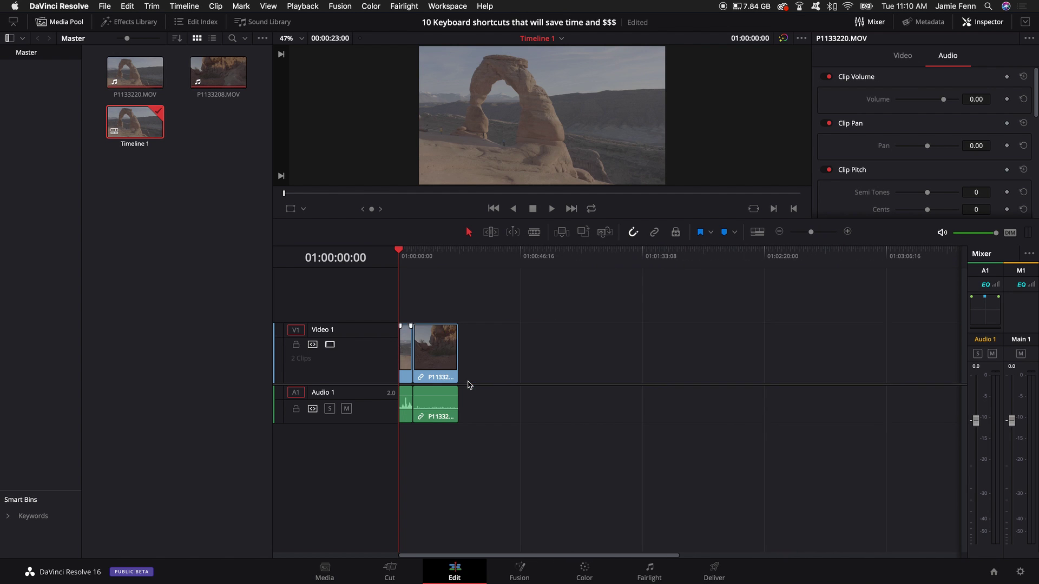
key(super+equal)
key(super+equal)
key(super+equal)
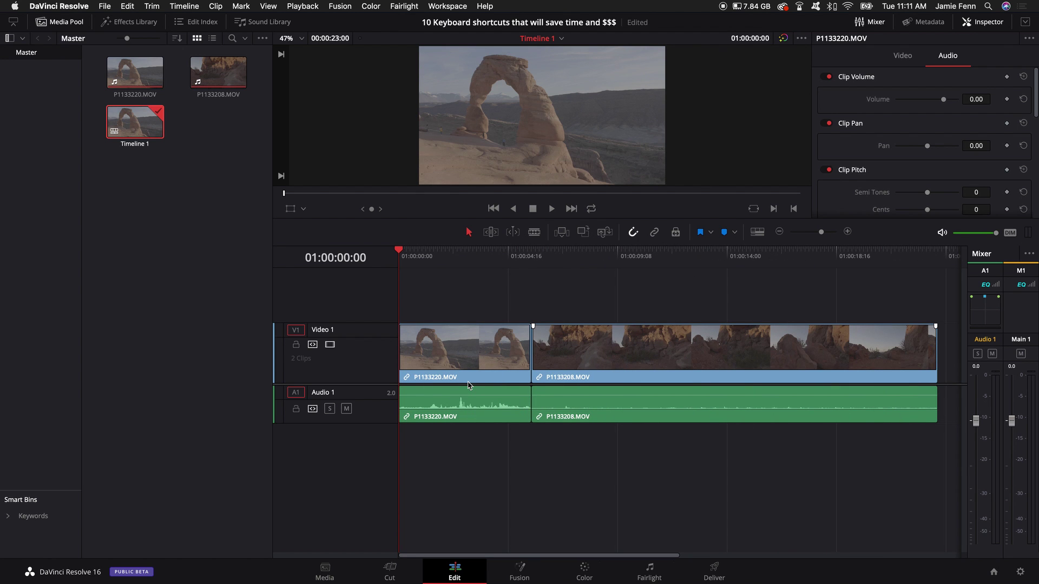
Step: Zoom in around the playhead, fit both clips with Shift+Z, then zoom back in
key(super+equal)
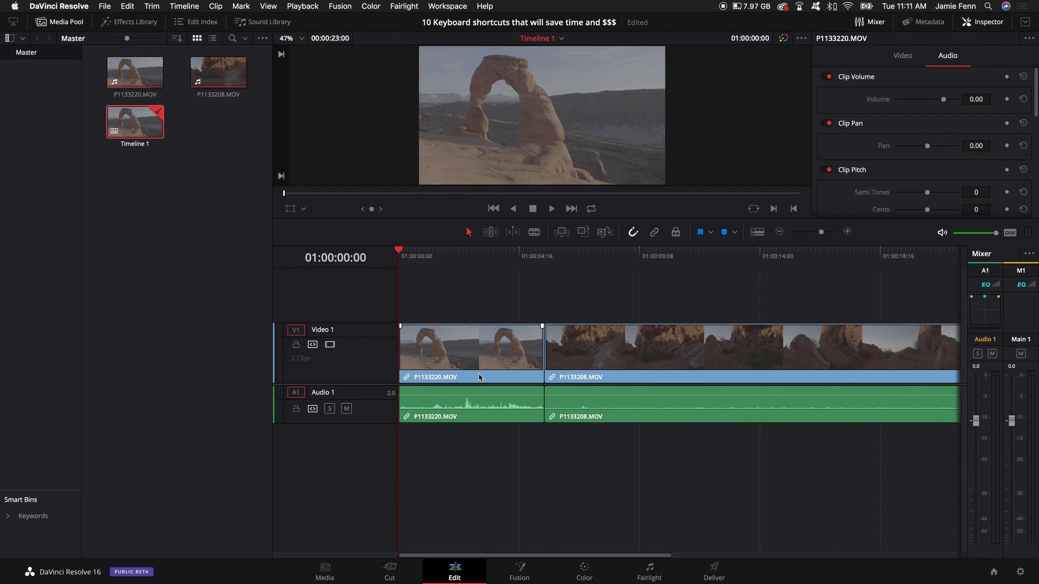
scroll(478, 377, right, 5)
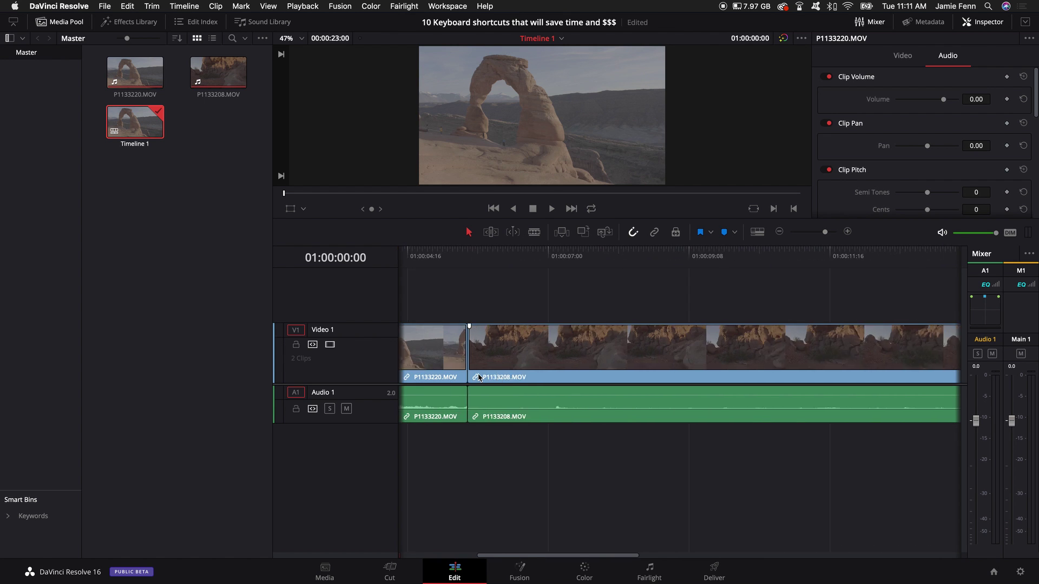
scroll(479, 377, left, 4)
scroll(478, 377, right, 4)
scroll(478, 377, left, 5)
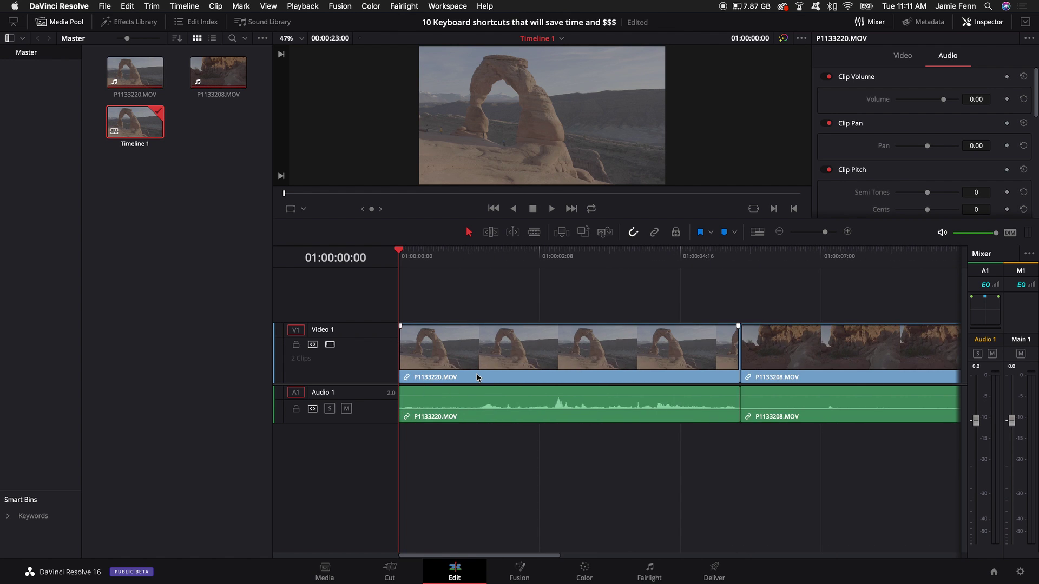
key(super+equal)
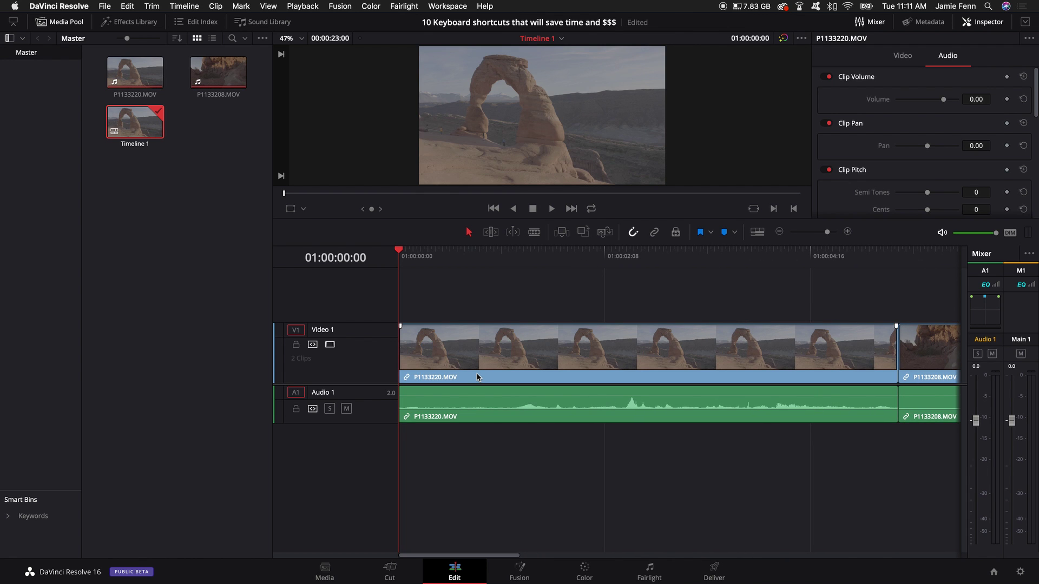
key(shift+z)
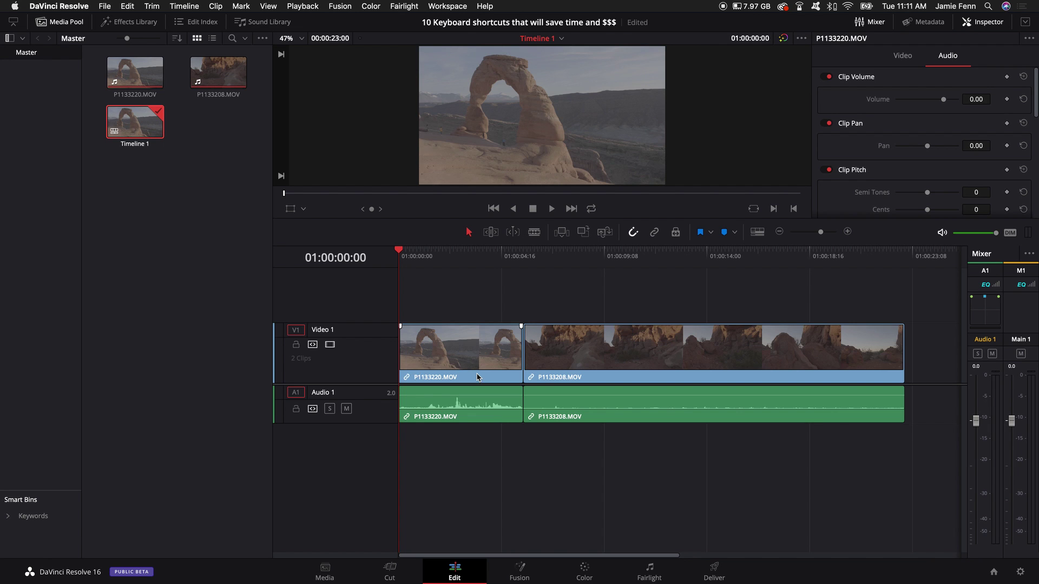
key(super+equal)
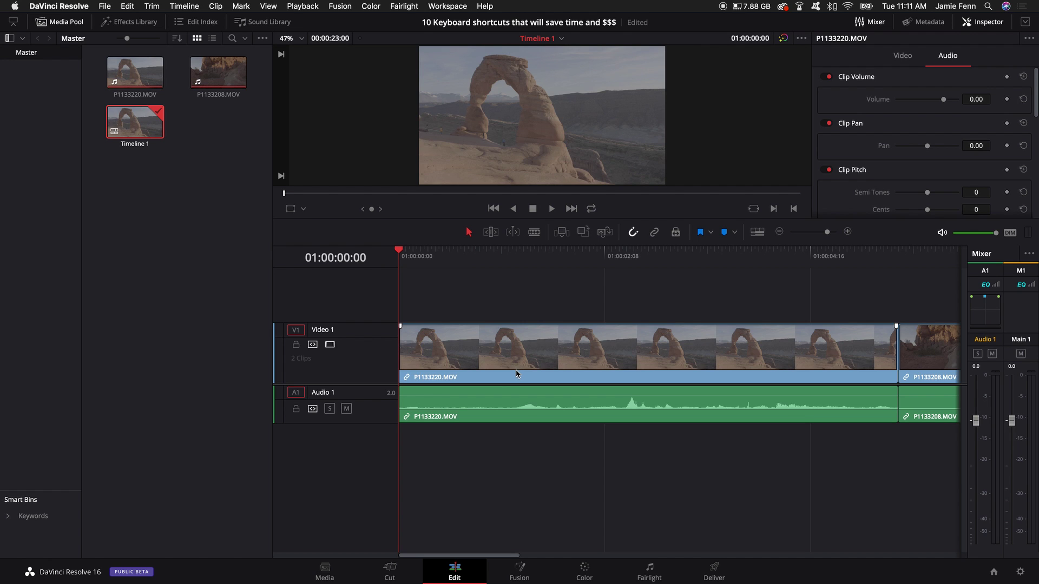
Step: Blade the arch clip on Video 1 at 01:00:02:09
click(478, 348)
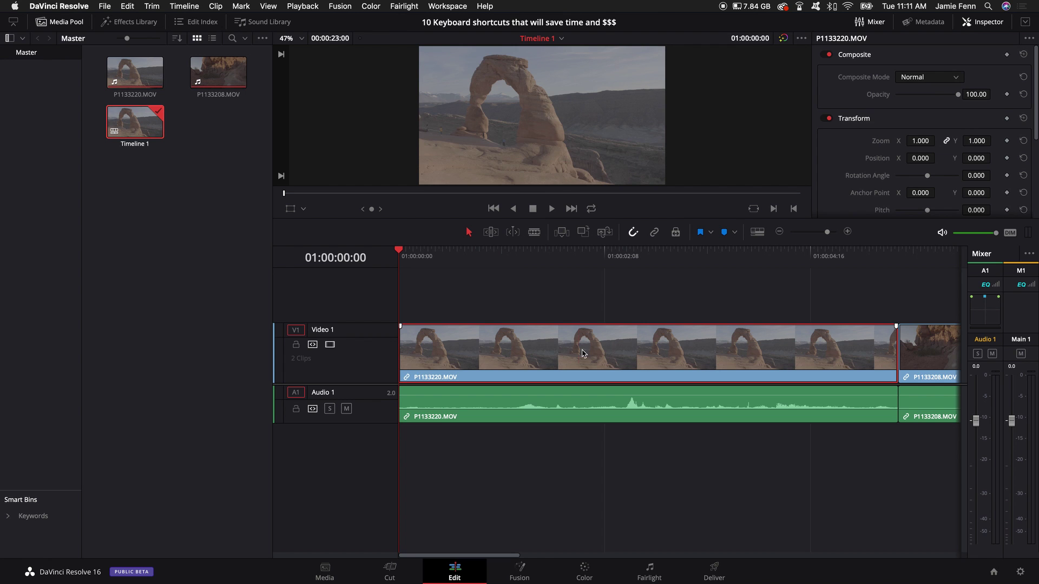
key(b)
click(607, 349)
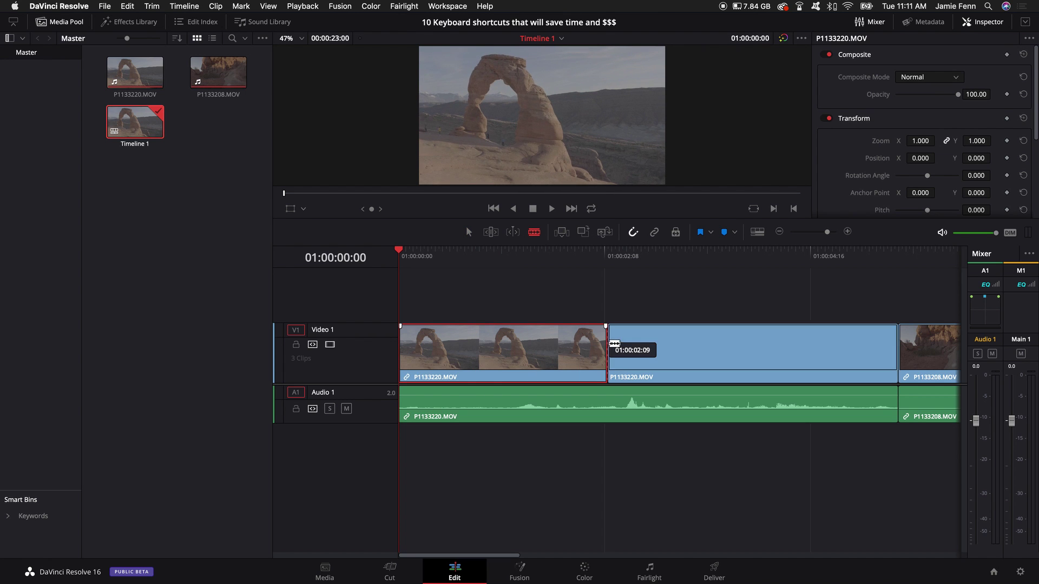
key(a)
mouse_move(607, 352)
mouse_down()
mouse_move(446, 355)
mouse_move(605, 353)
mouse_up()
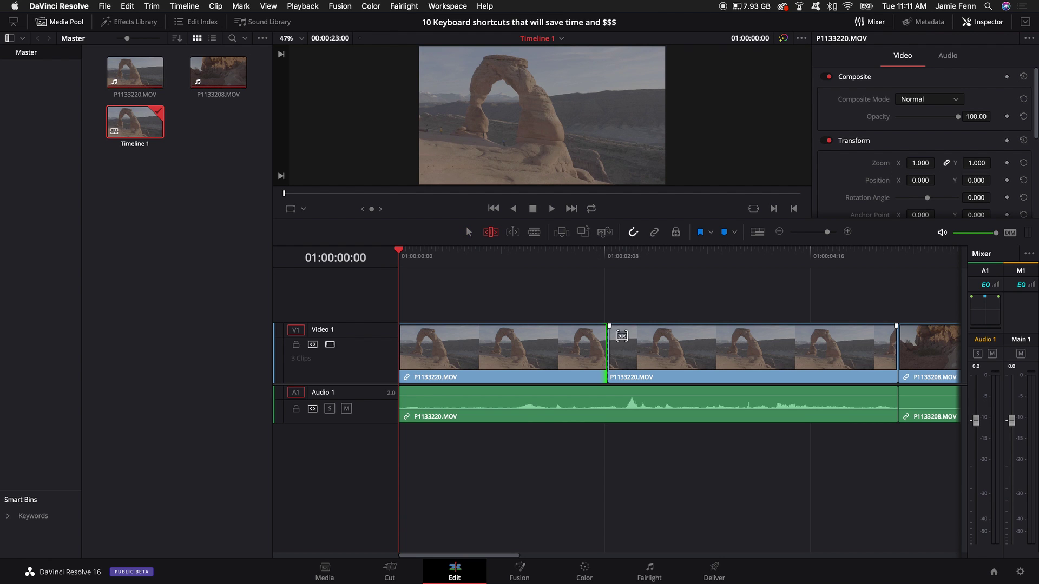
Step: Roll the cut between the two arch pieces slightly later in trim mode
key(t)
drag(607, 345, 638, 360)
scroll(667, 342, right, 1)
scroll(666, 342, up, 1)
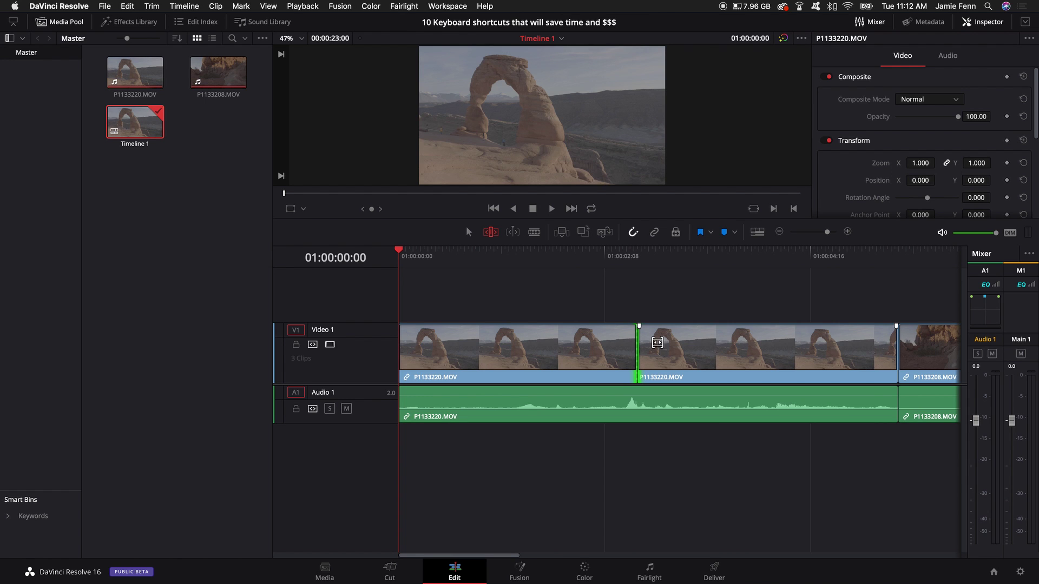
key(a)
Step: Copy the first arch piece onto a new Video 2 track and slide it slightly later
click(565, 351)
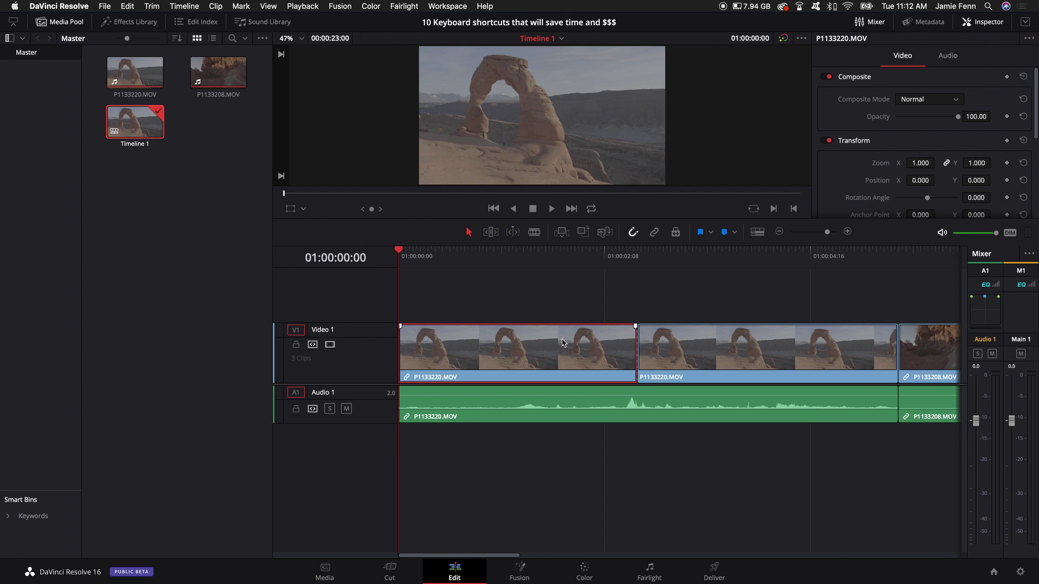
drag(562, 342, 557, 297)
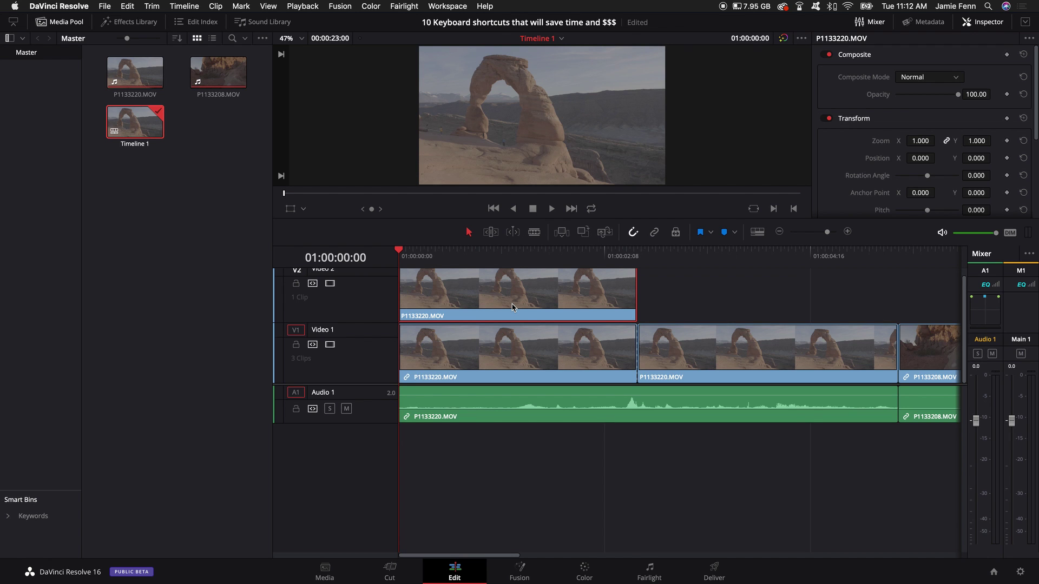
drag(487, 298, 552, 299)
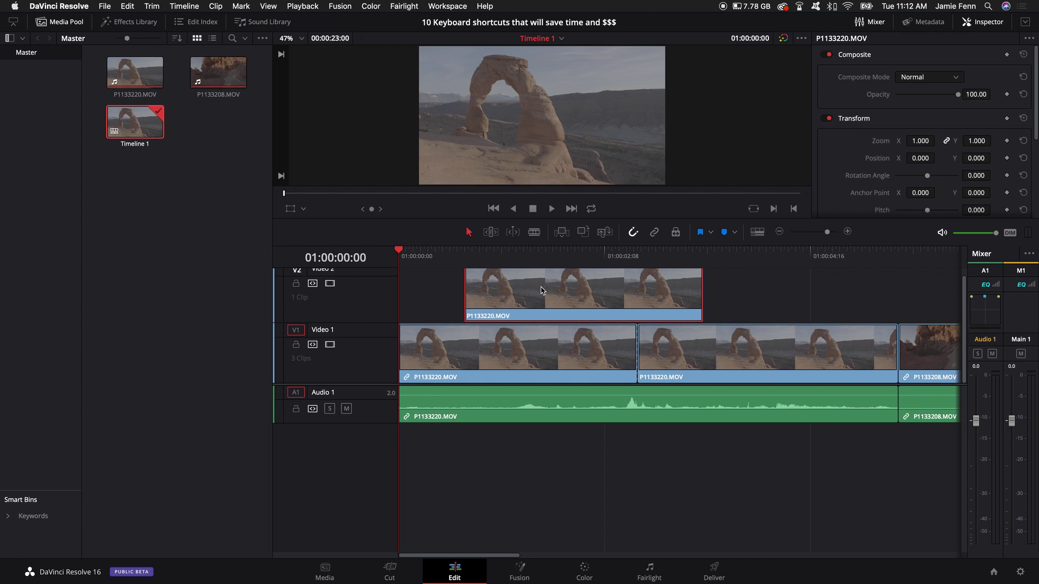
Step: Disable the Video 2 copy, check playback, and park the playhead at 01:00:00:10
click(438, 256)
key(space)
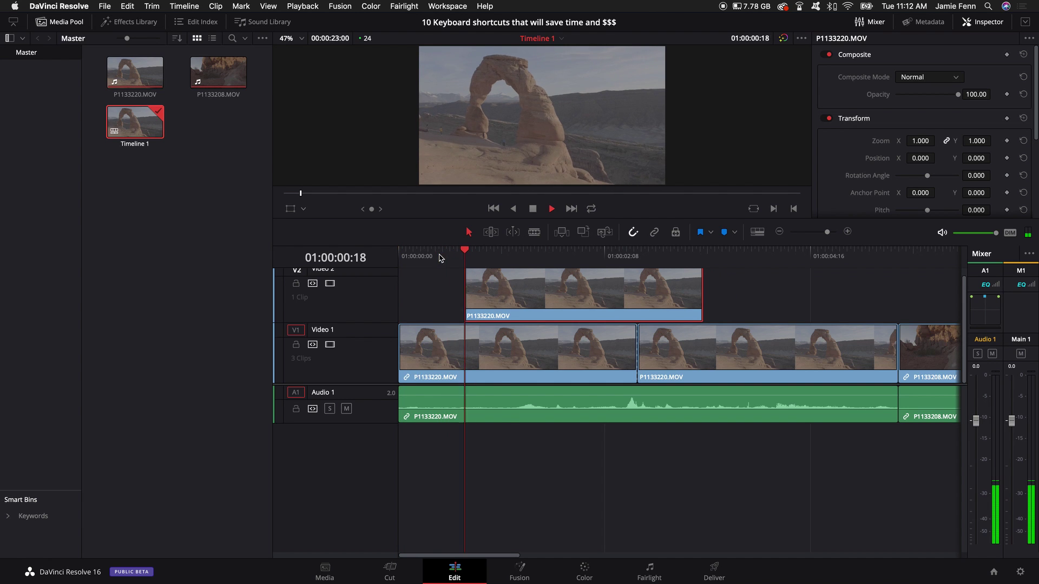
key(space)
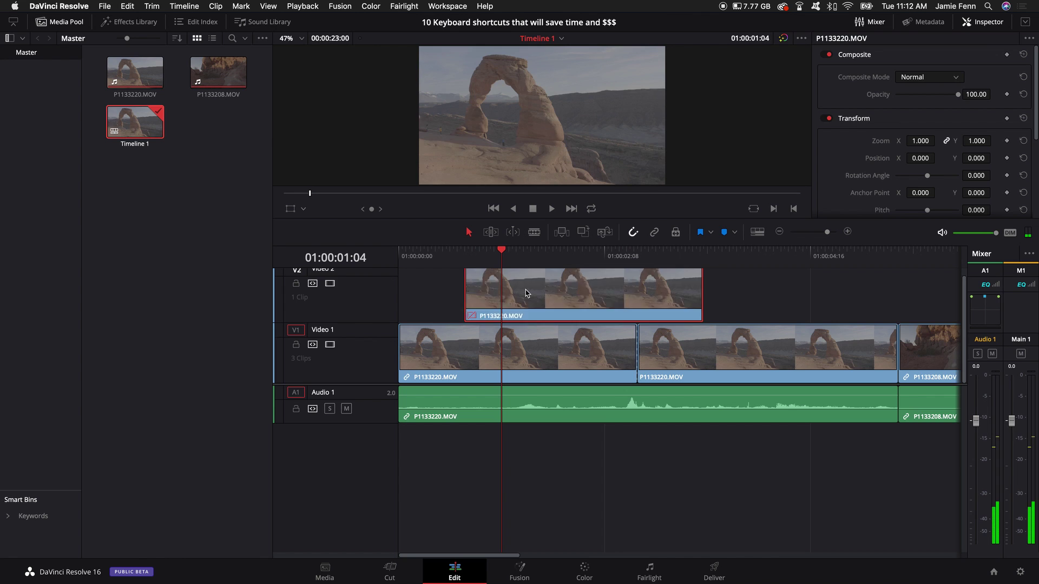
key(d)
key(space)
key(space)
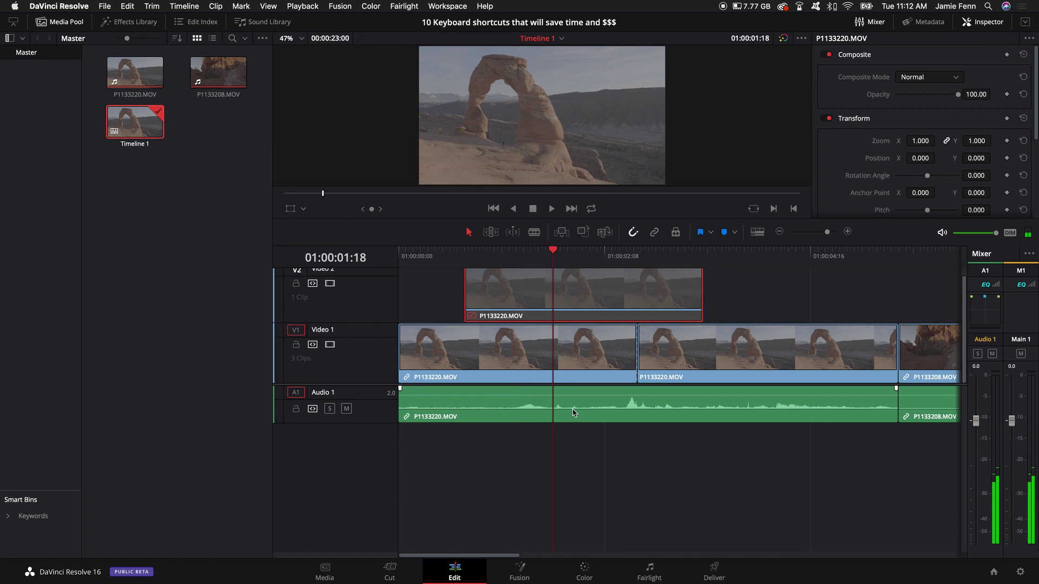
key(j)
key(k)
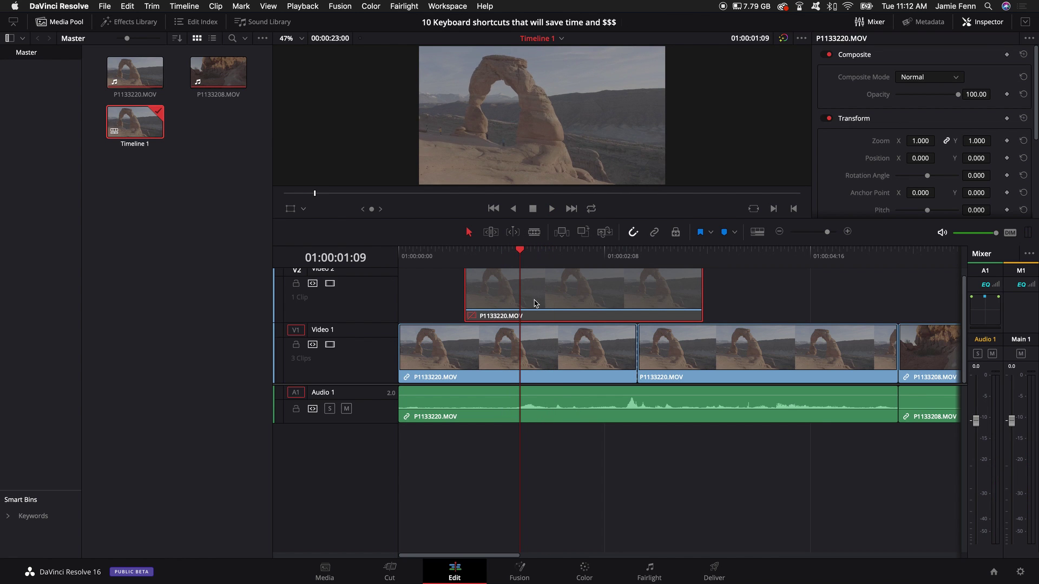
drag(521, 254, 449, 254)
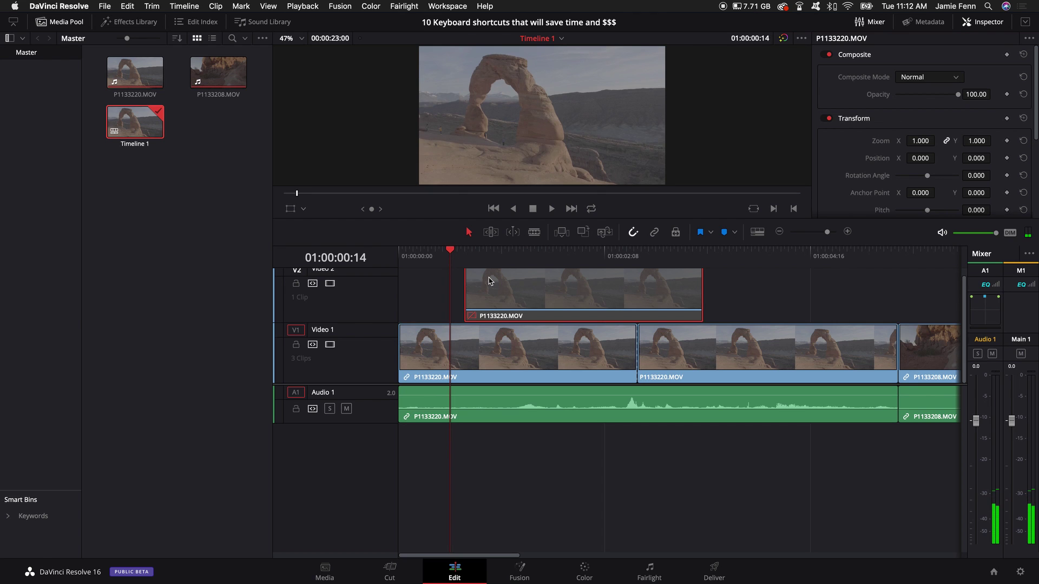
scroll(488, 281, up, 1)
click(436, 263)
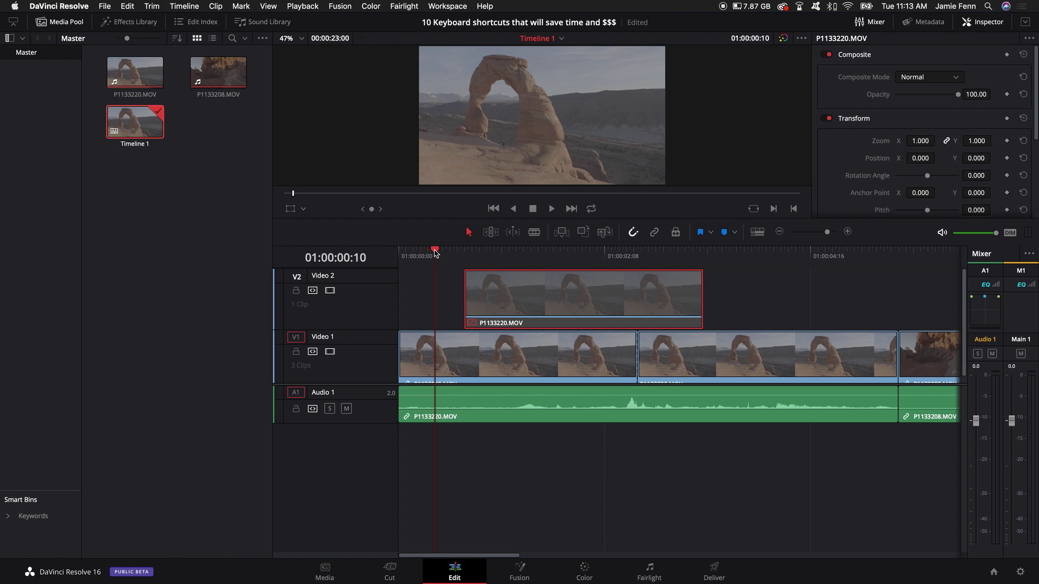
Step: Add Marker 1 at 01:00:00:10 and confirm its details in the Markers dialog
key(m)
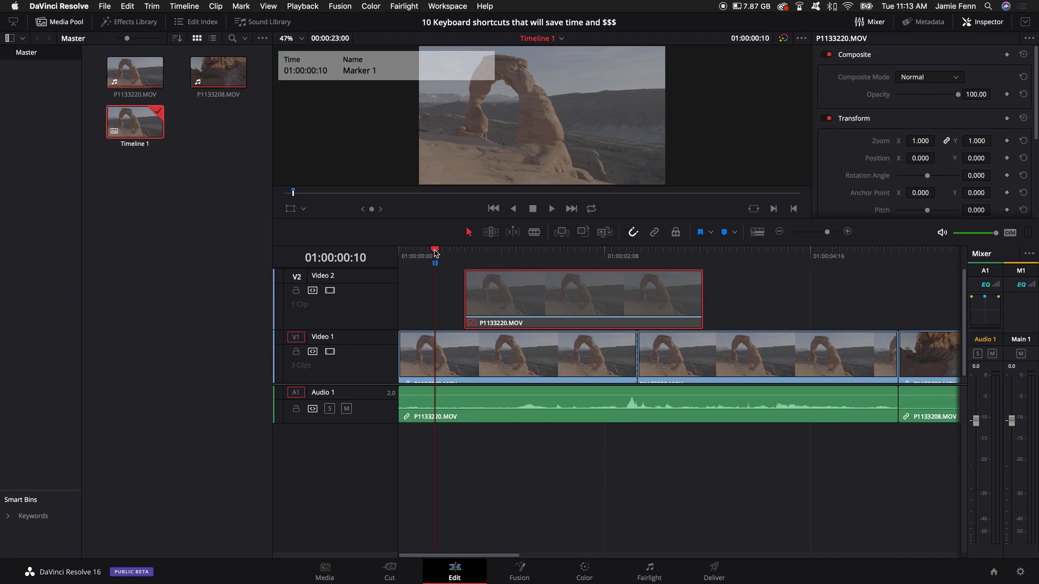
click(435, 263)
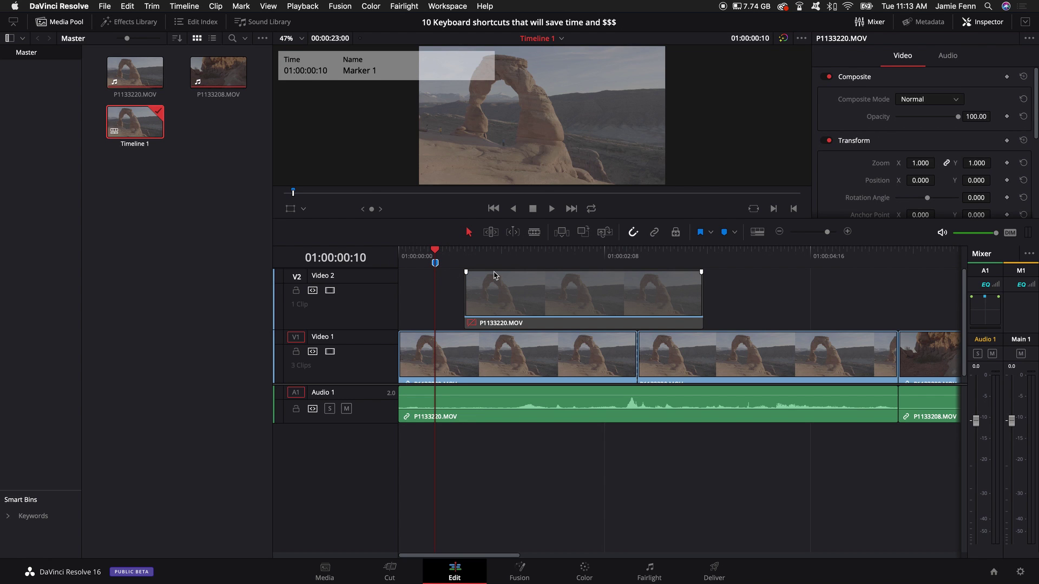
key(m)
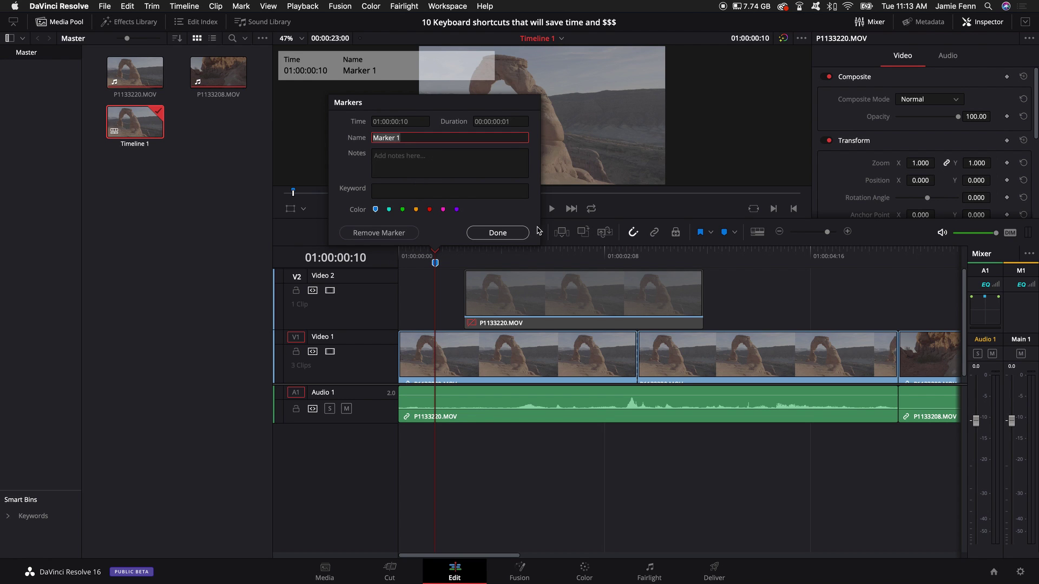
click(498, 233)
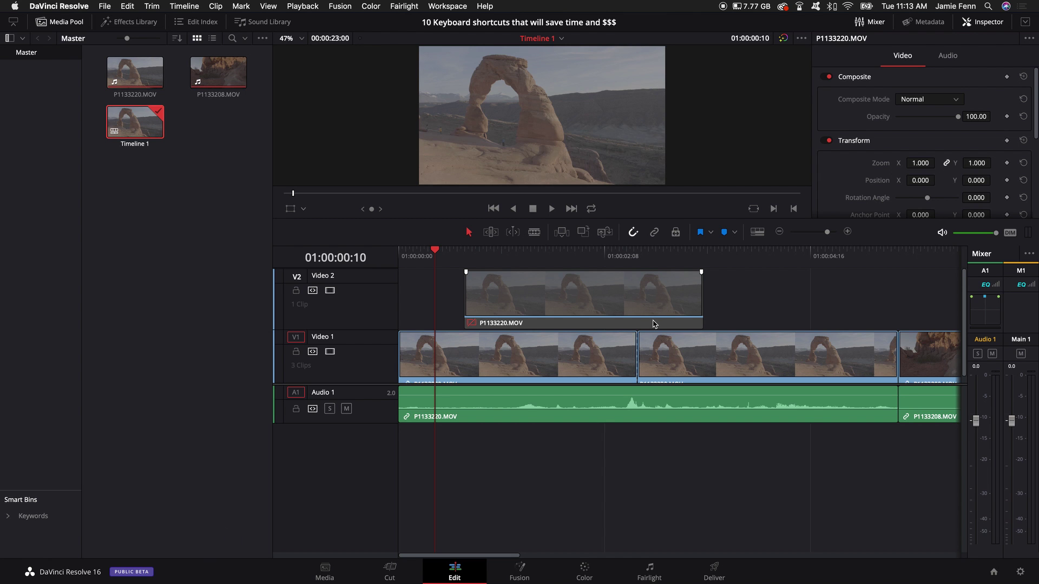
Step: Cut Video 1 at 01:00:03:22 with the blade tool
scroll(741, 357, right, 2)
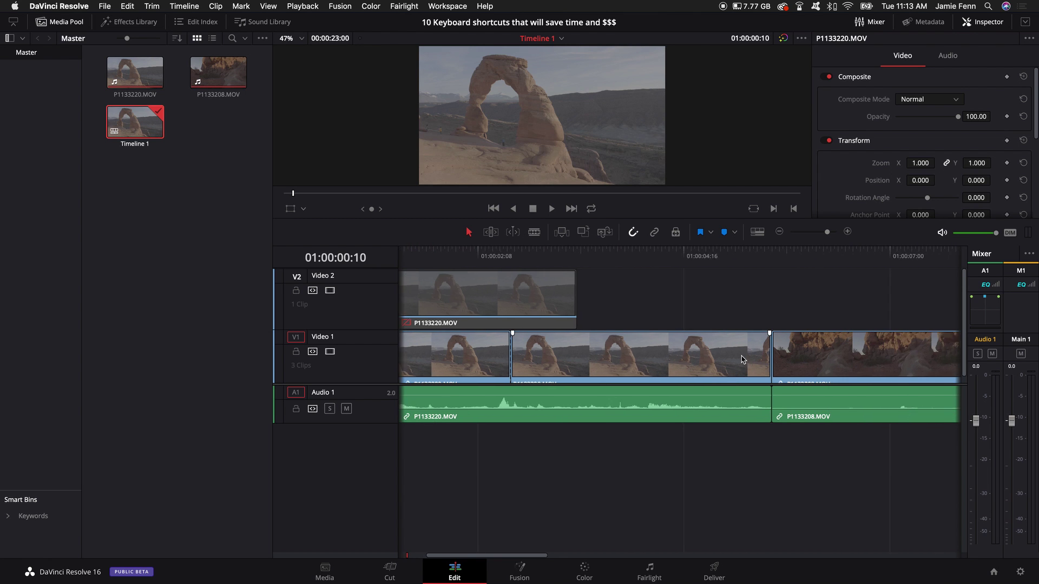
scroll(741, 359, left, 2)
key(b)
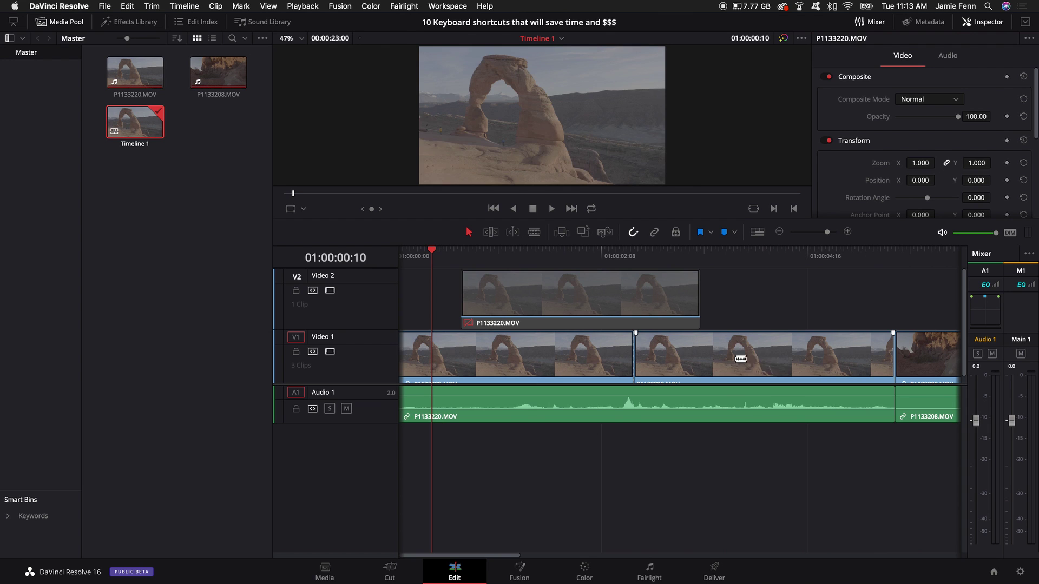
click(748, 360)
scroll(768, 400, right, 1)
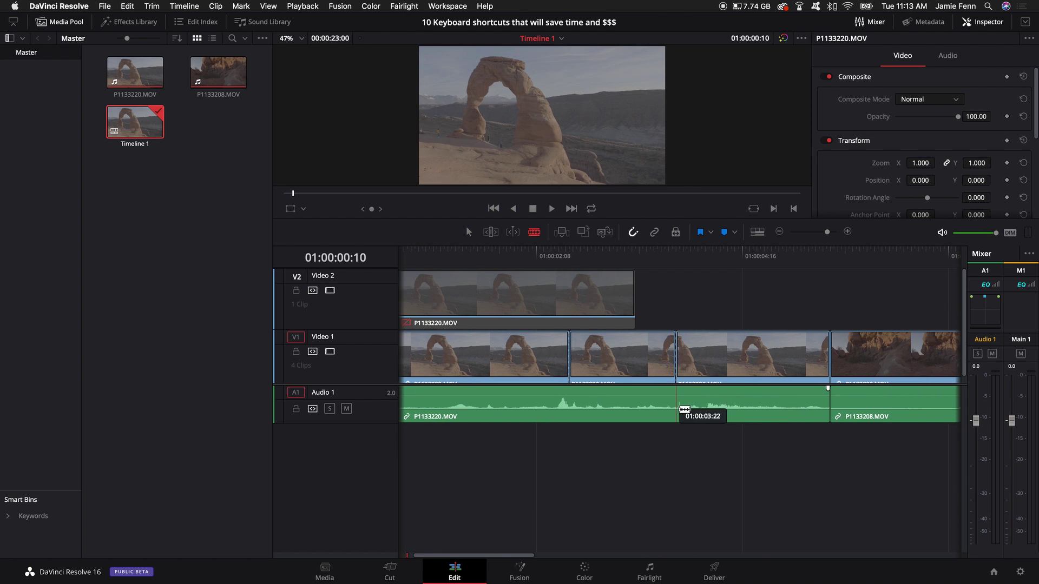
click(682, 410)
key(a)
scroll(658, 395, right, 2)
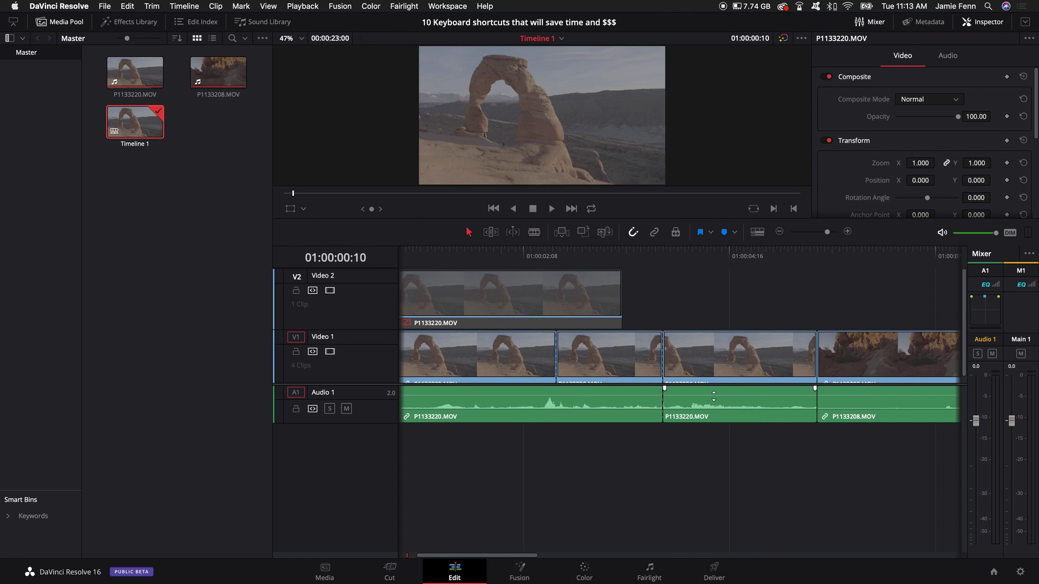
Step: Delete the middle arch clip and its audio, leaving a gap before P1133208.MOV
click(575, 379)
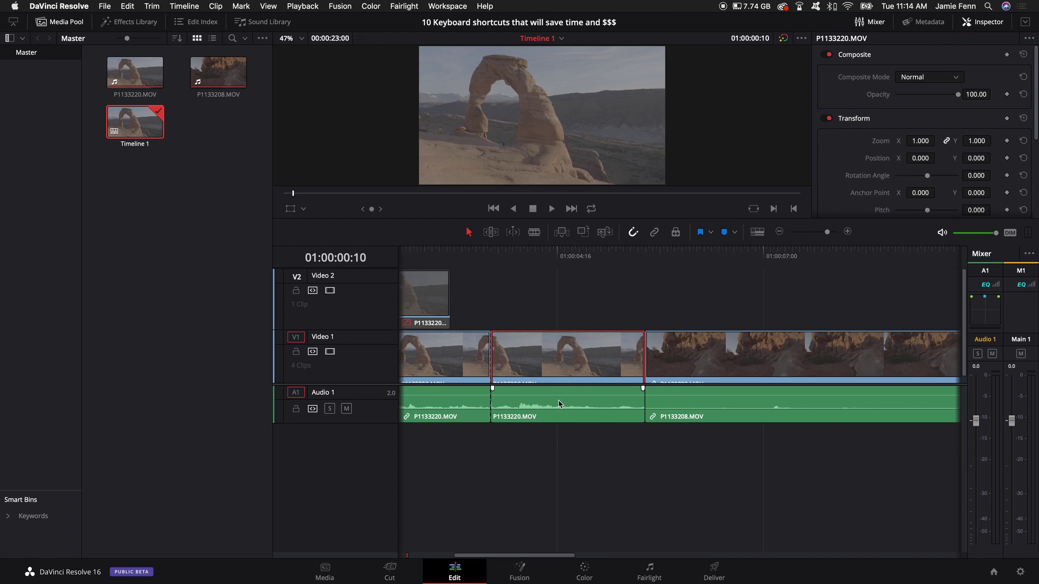
key(BackSpace)
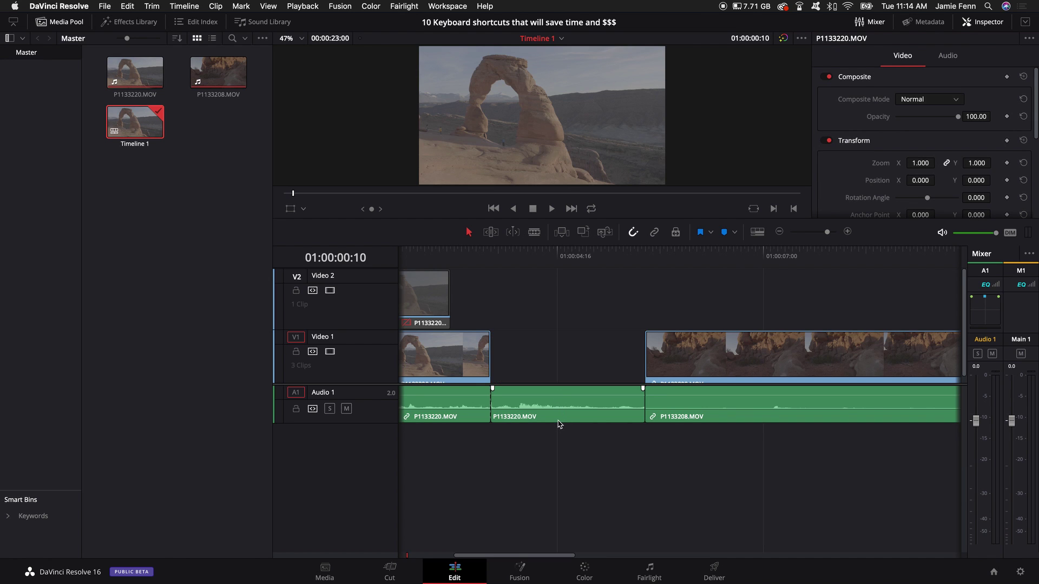
key(super+z)
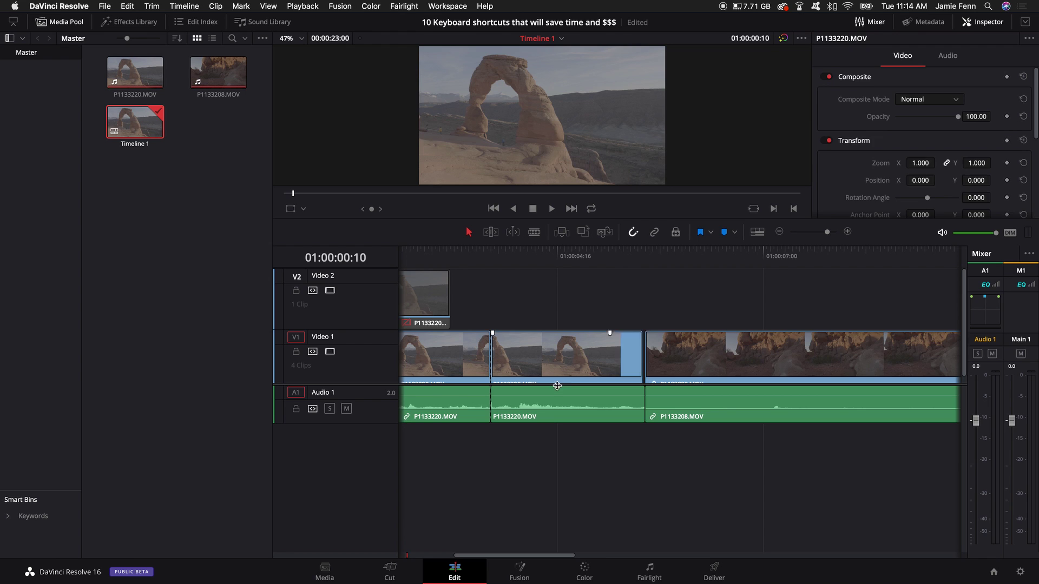
click(555, 405)
key(BackSpace)
key(super+z)
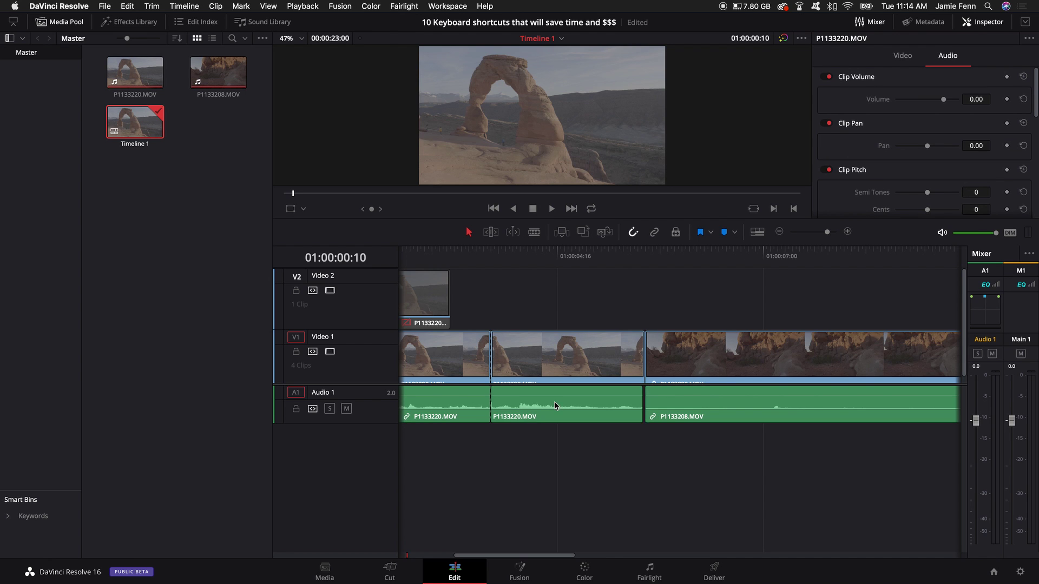
click(563, 361)
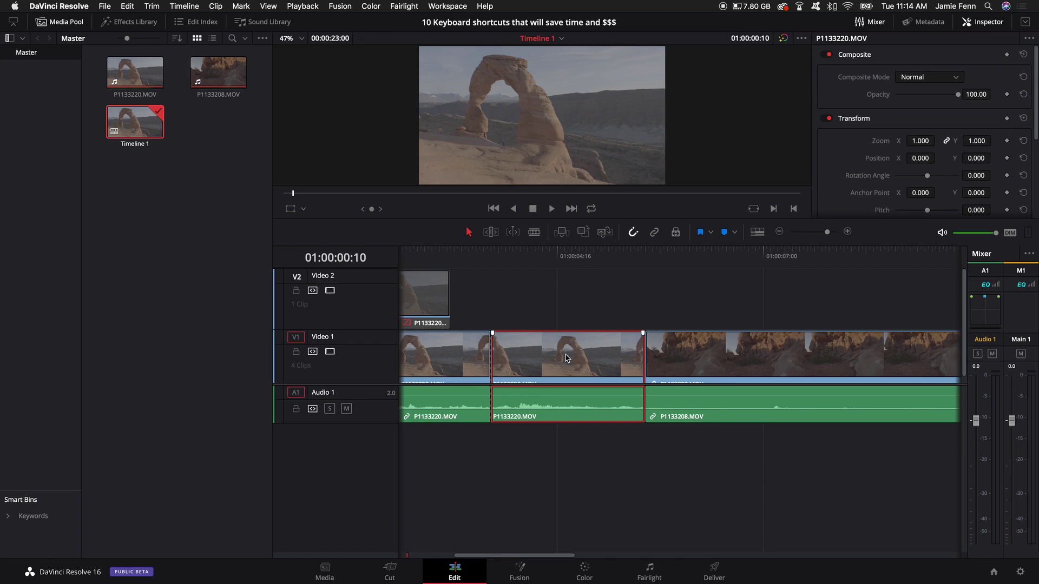
key(BackSpace)
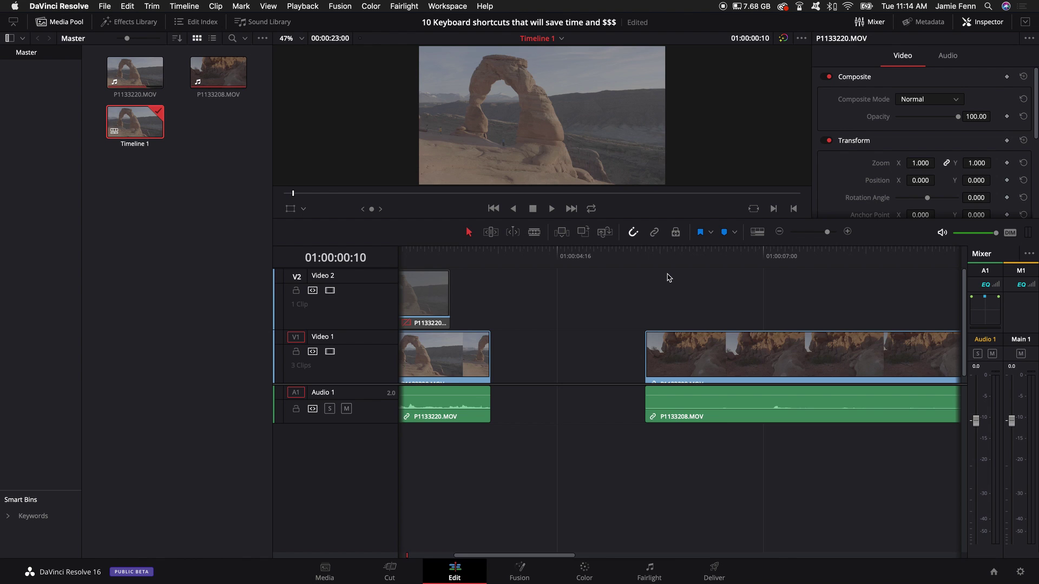
Step: Restore the arch clip, ripple-delete it so P1133208.MOV closes up, and select the Video 2 clip
key(shift+z)
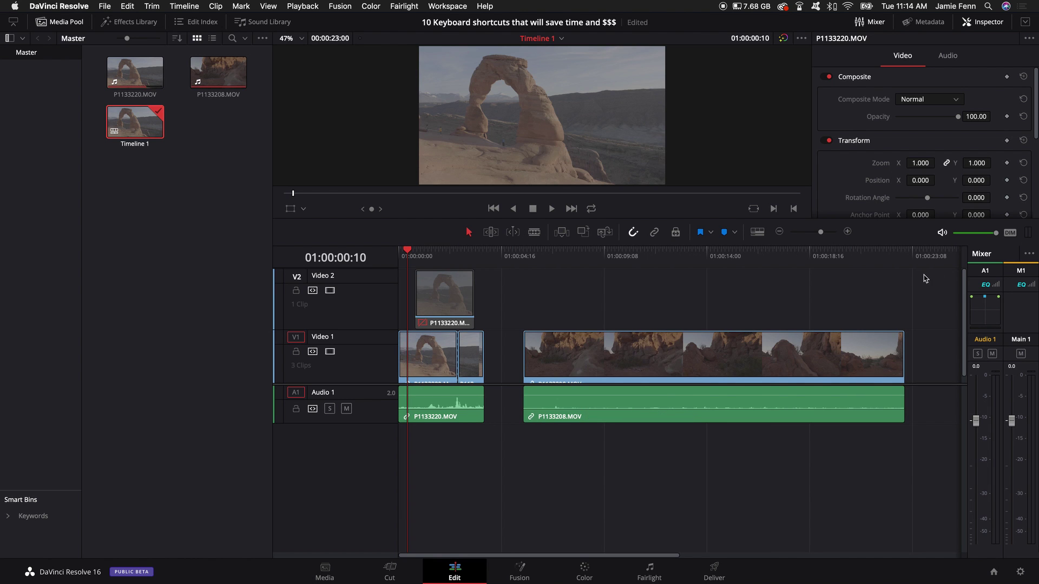
drag(925, 278, 518, 430)
key(shift+F11)
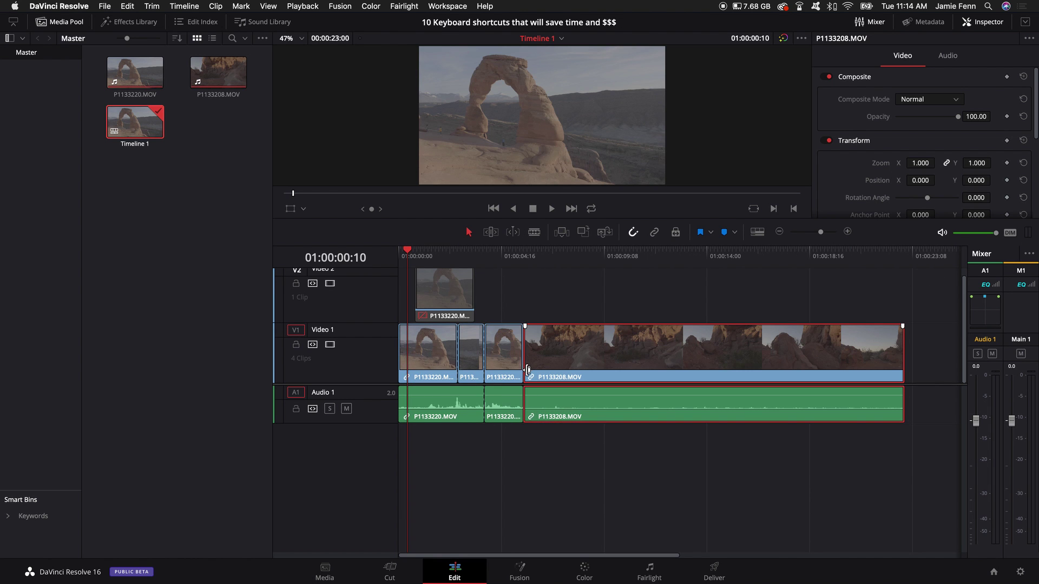
click(501, 347)
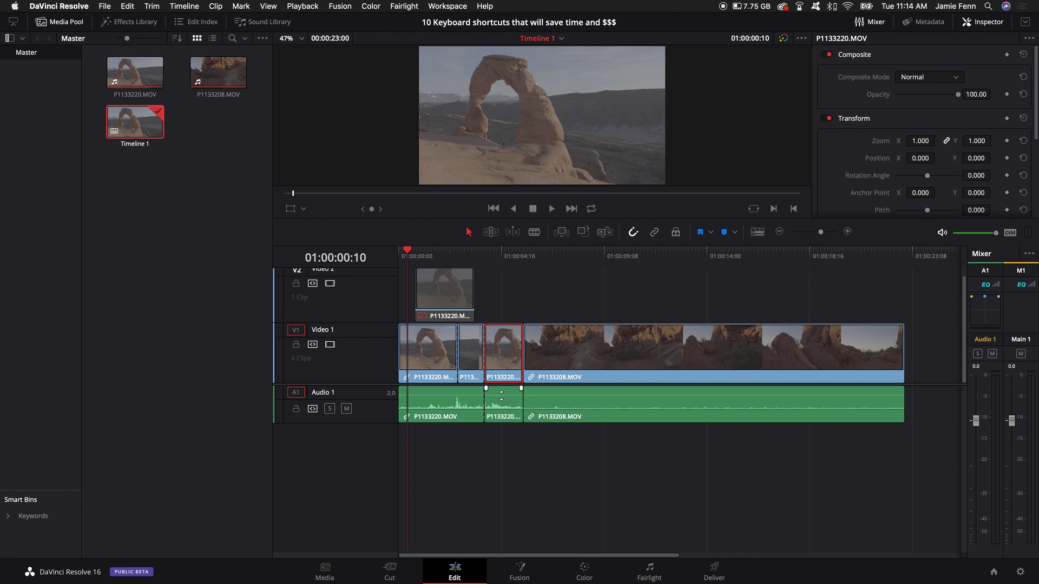
click(504, 415)
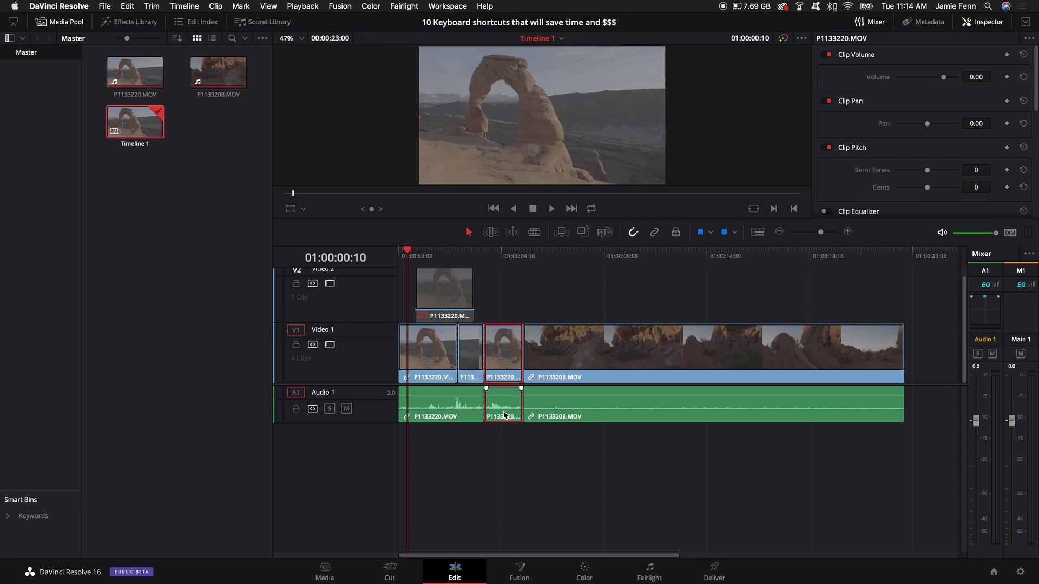
key(shift+BackSpace)
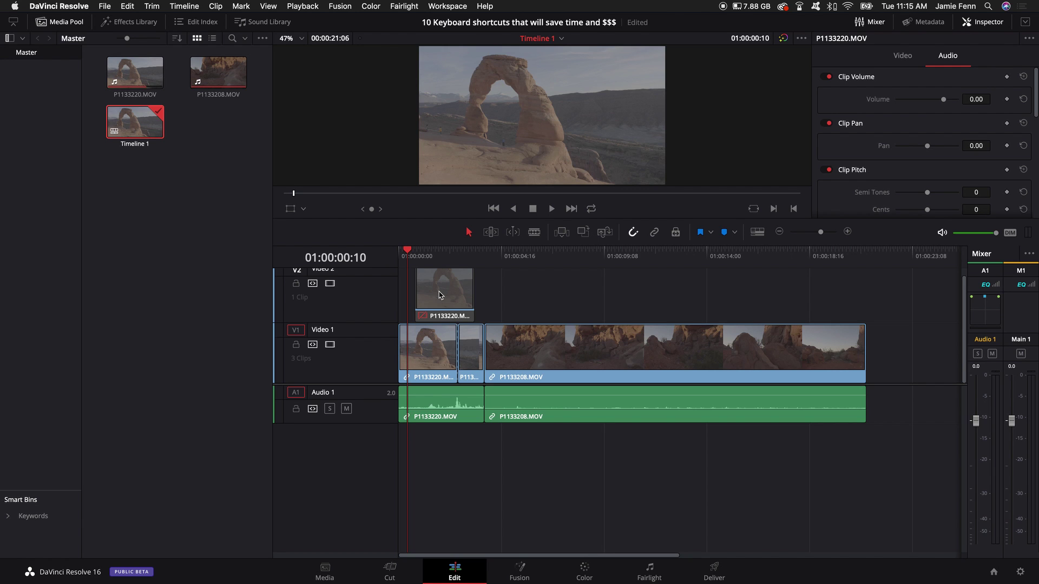
click(439, 295)
Step: Delete the Video 2 clip and open the arch clip on the Fusion page
key(BackSpace)
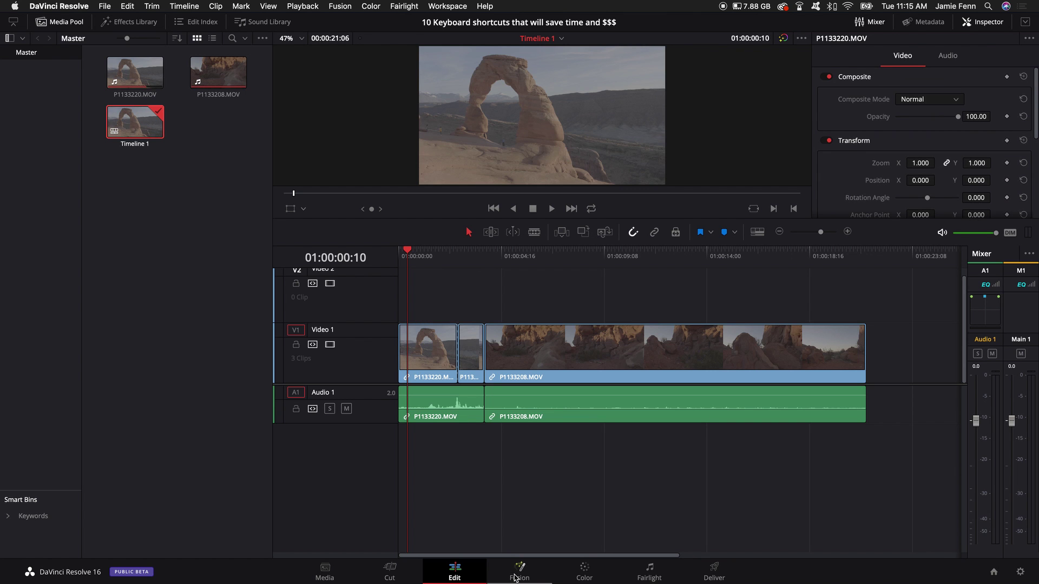
click(518, 571)
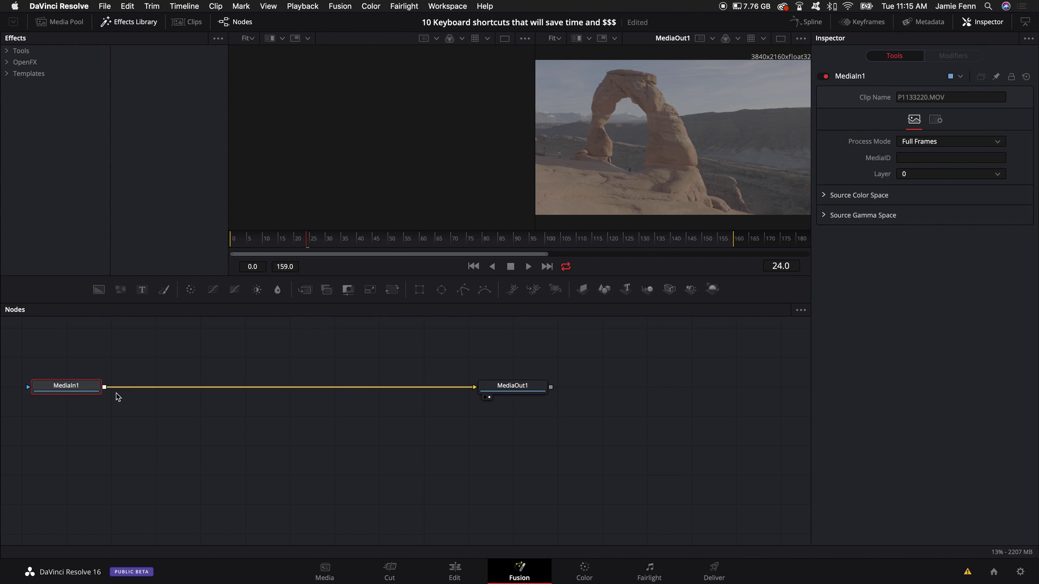
mouse_move(86, 386)
mouse_down()
mouse_move(96, 387)
mouse_move(95, 375)
mouse_up()
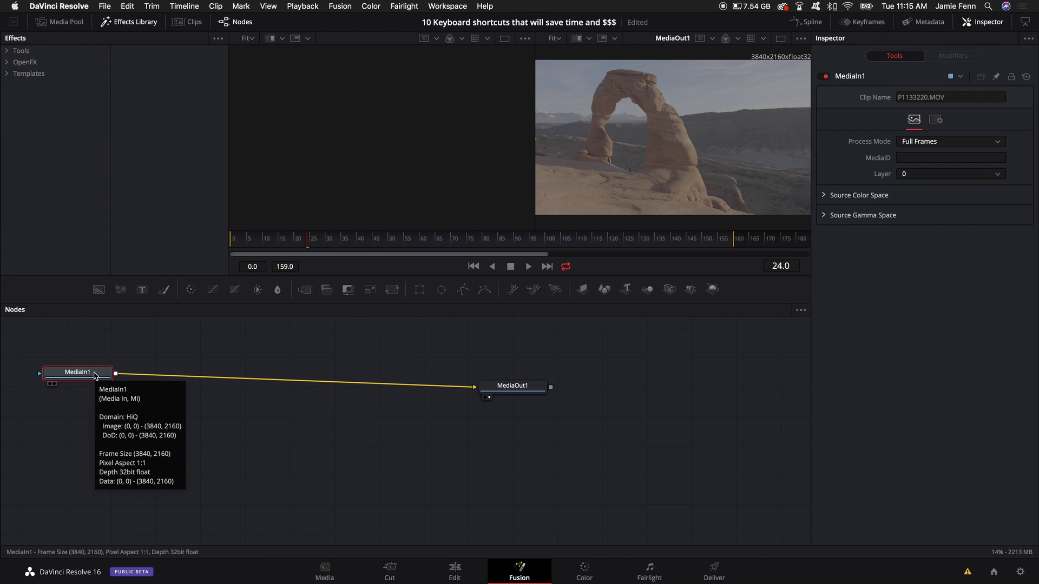
Step: Search Select Tool for 'delta' and wire DeltaKeyer1 between MediaIn1 and MediaOut1
key(shift+space)
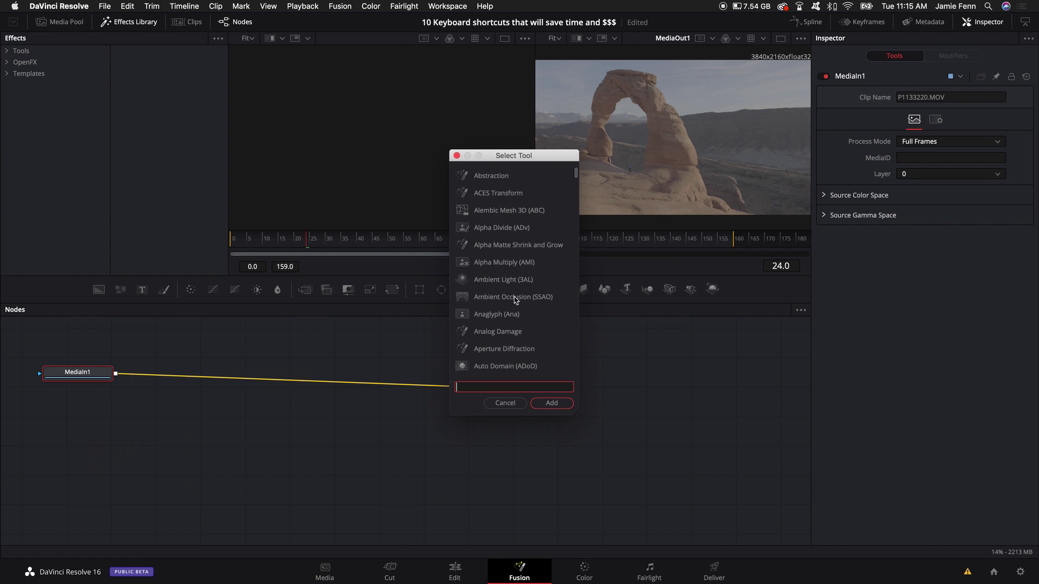
scroll(514, 304, down, 8)
scroll(515, 304, down, 20)
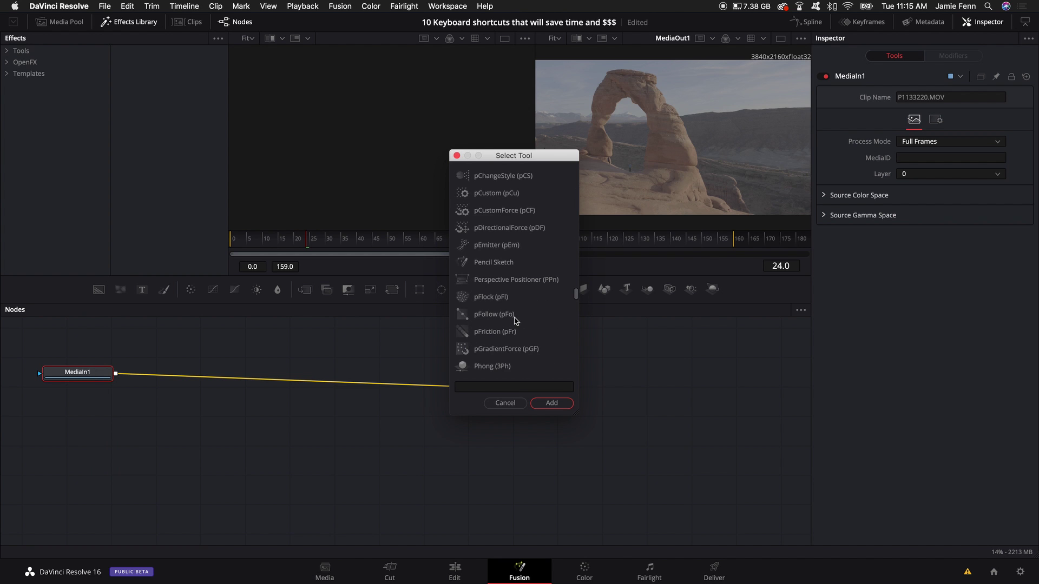
scroll(519, 351, up, 20)
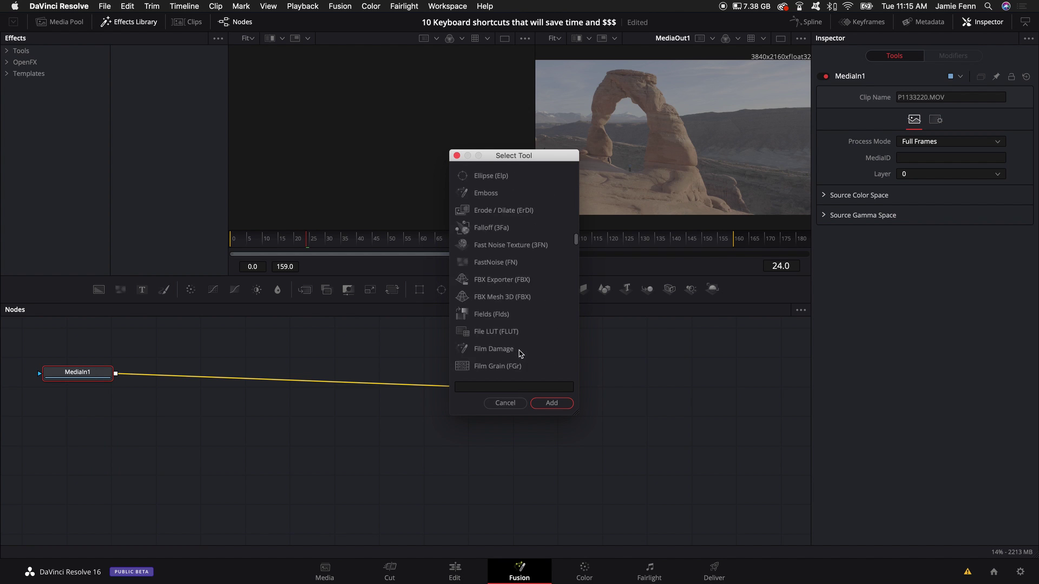
click(498, 388)
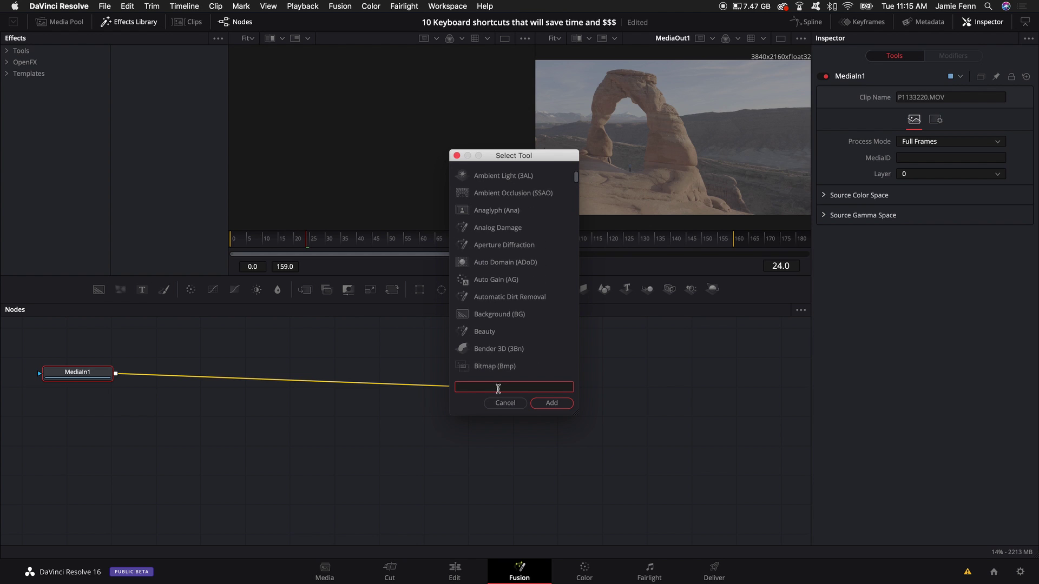
text(delta)
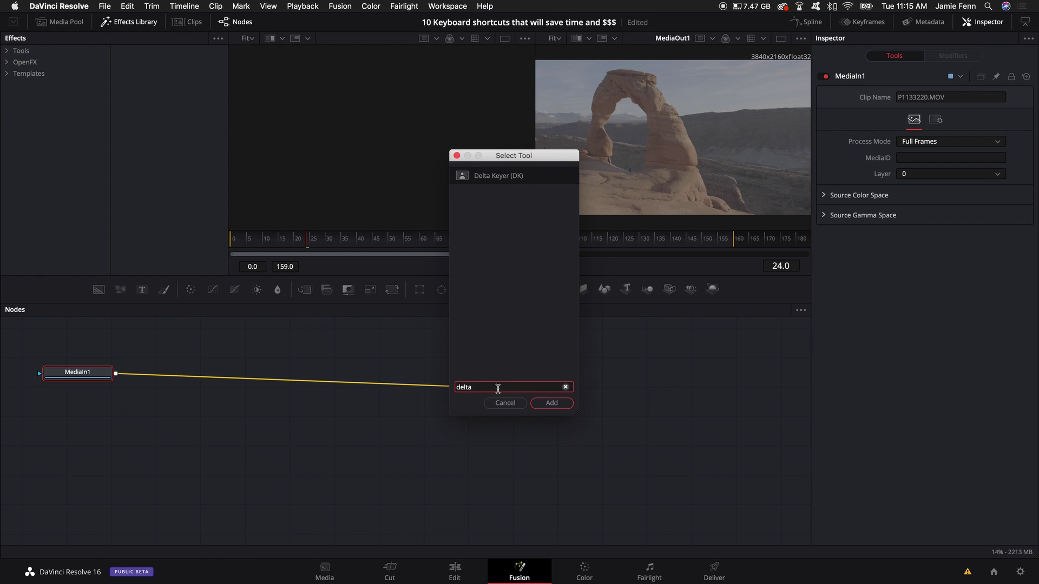
click(544, 404)
drag(169, 377, 263, 380)
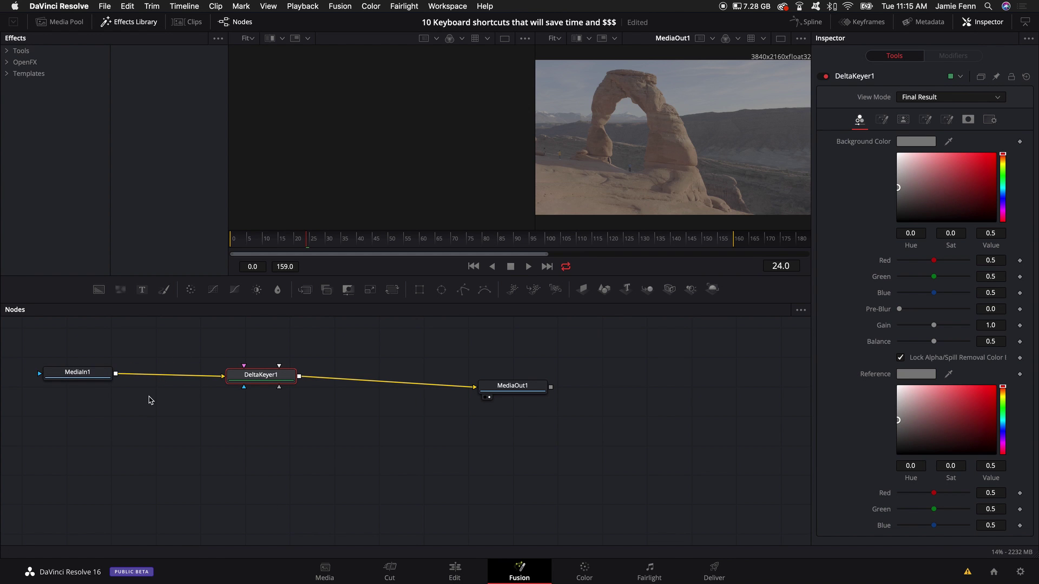
Step: Delete the DeltaKeyer1 node and bring up clip 01 on the Color page
key(Delete)
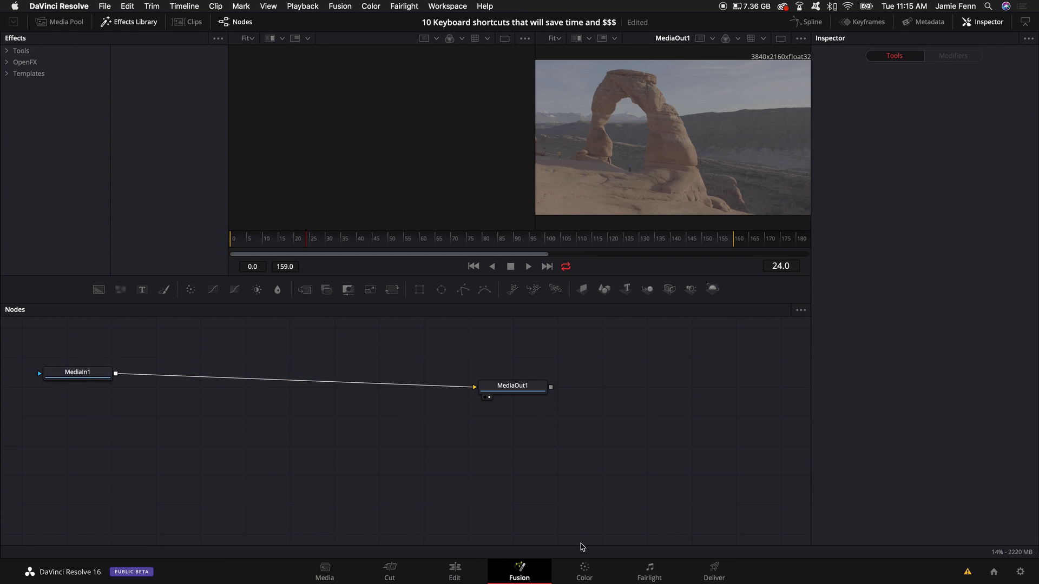
click(585, 570)
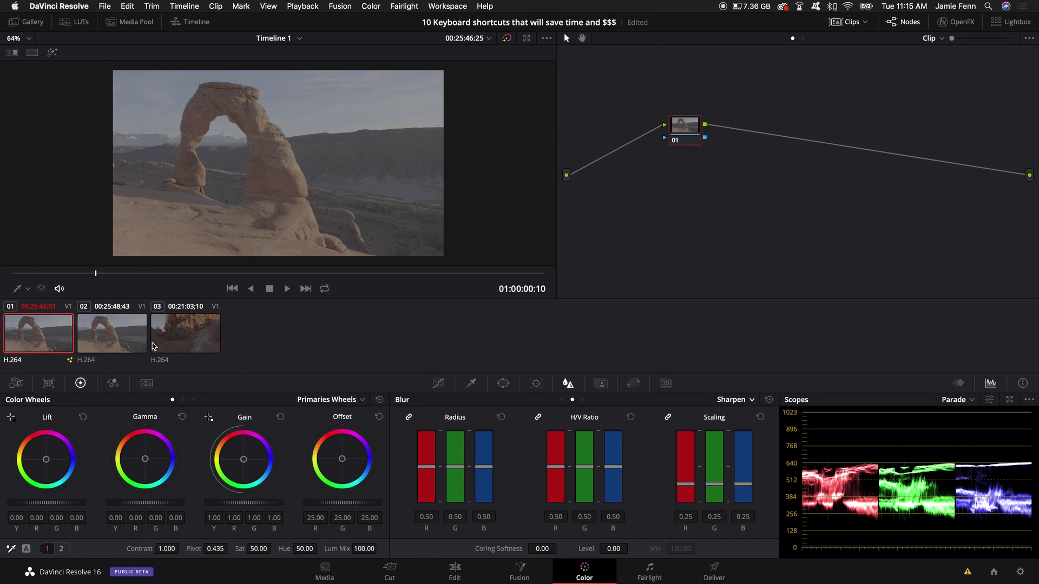
click(116, 337)
click(59, 339)
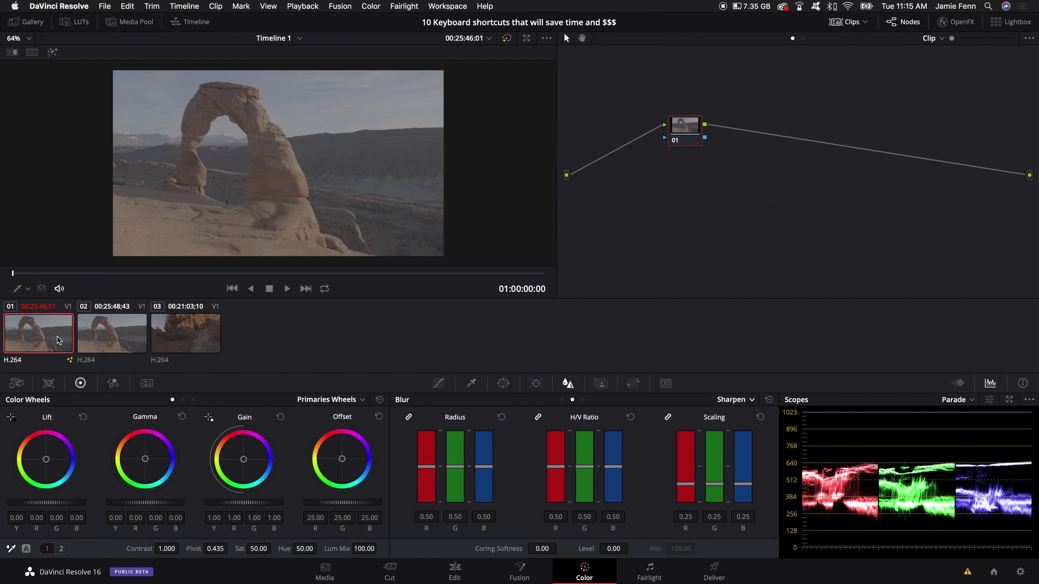
Step: Cool clip 01 with Lift, Gamma and Gain shifts toward blue and an S-curve in Curves
drag(46, 459, 44, 462)
drag(130, 455, 133, 453)
drag(213, 471, 215, 473)
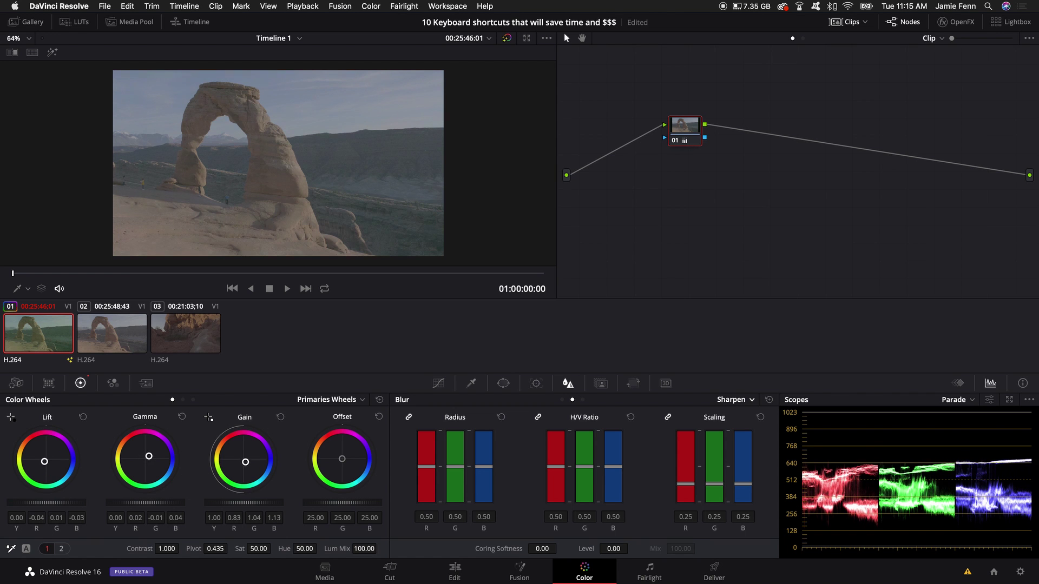
click(439, 383)
drag(457, 515, 464, 530)
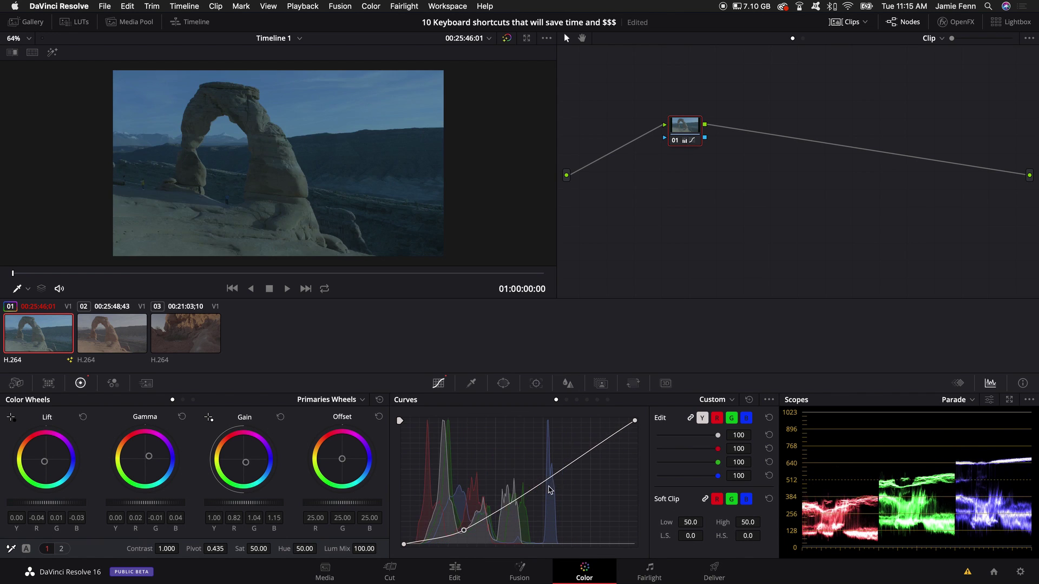
drag(570, 455, 572, 443)
Step: Compare ungraded clips 02 and 03, then return to the graded clip 01
click(126, 340)
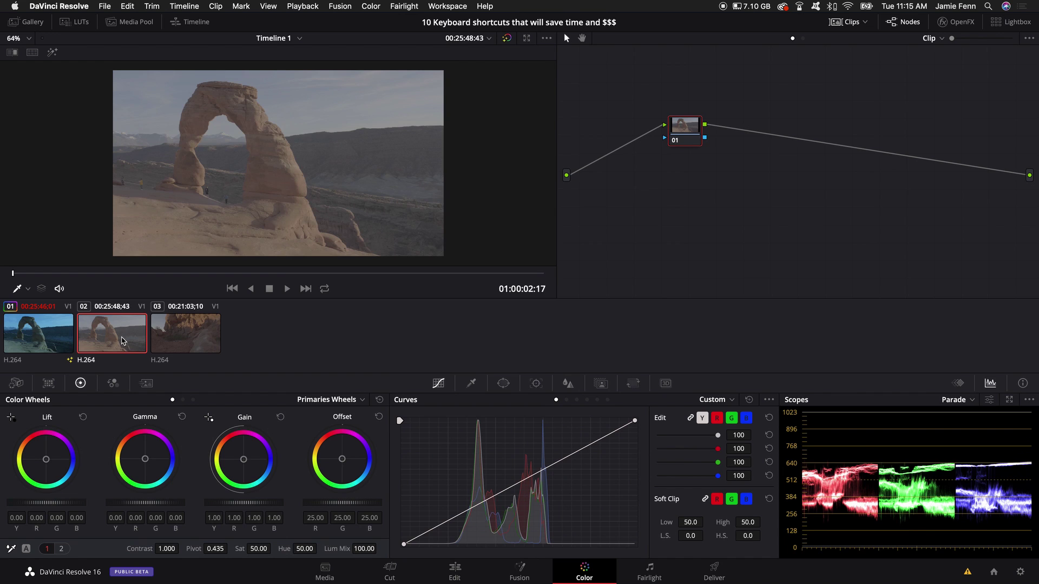
click(181, 338)
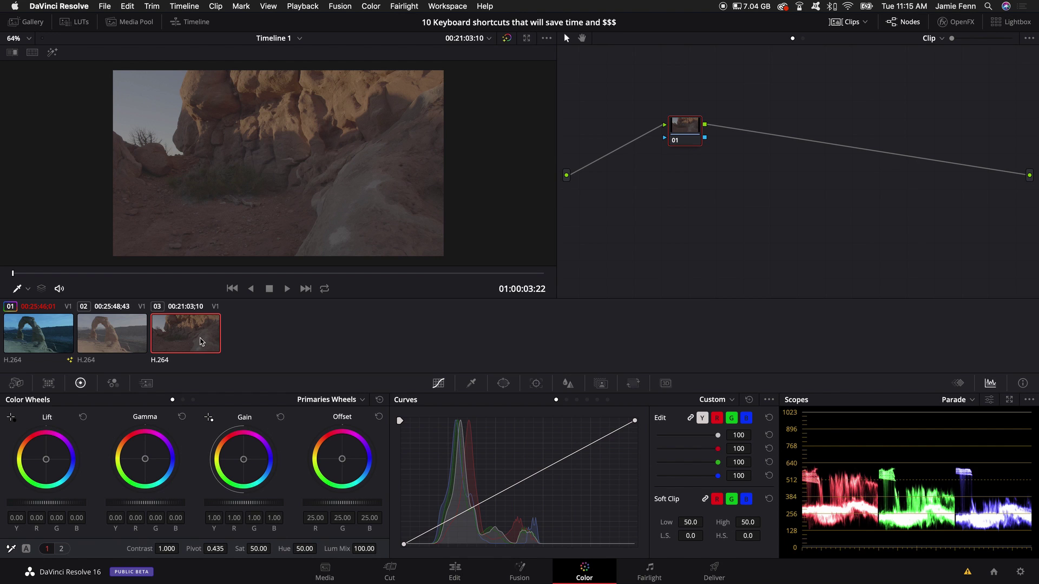
click(41, 340)
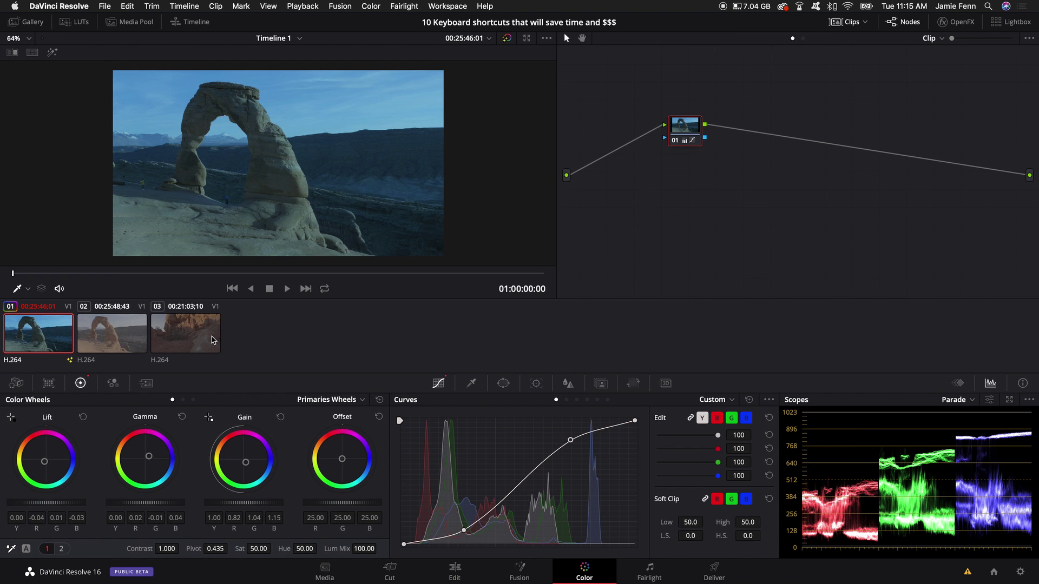
Step: Add serial nodes to extend clip 01's grade to six nodes and select them
key(alt+s)
key(alt+s)
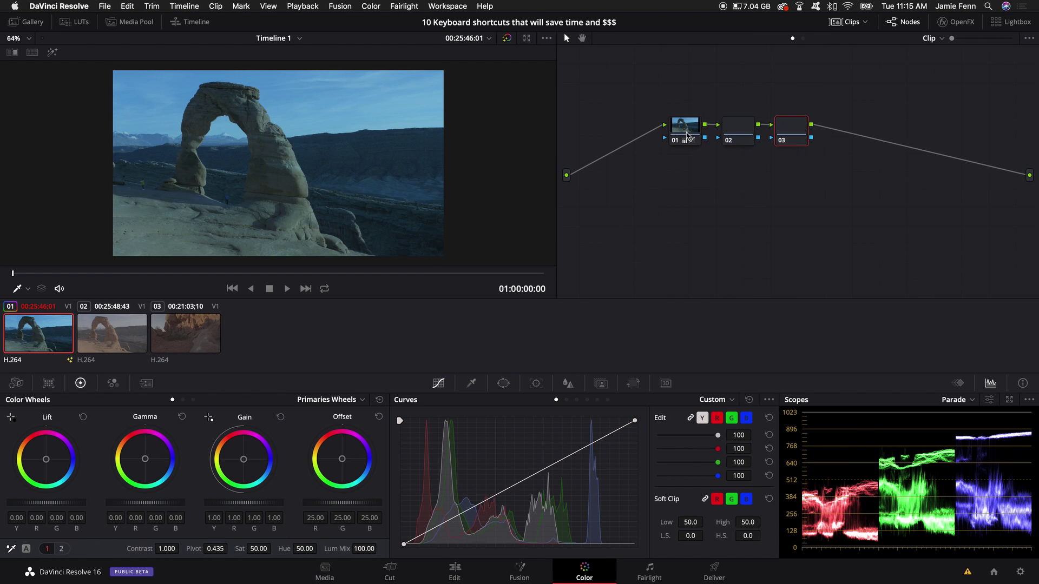
key(alt+s)
key(alt+s)
key(alt+s)
drag(941, 84, 627, 195)
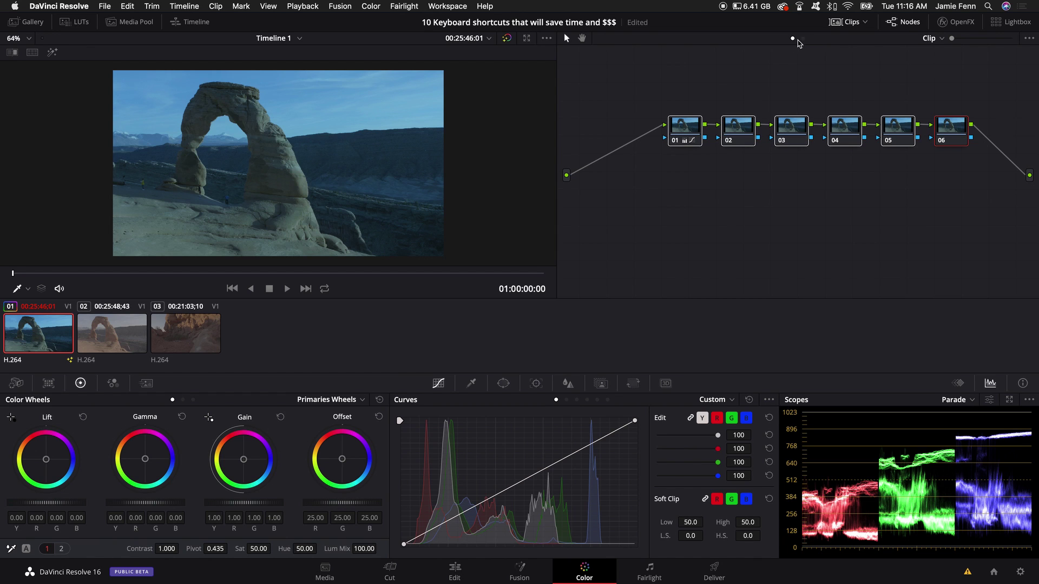
Step: Check the Timeline node graph, reselect the six clip nodes, and bring up clip 03
click(803, 38)
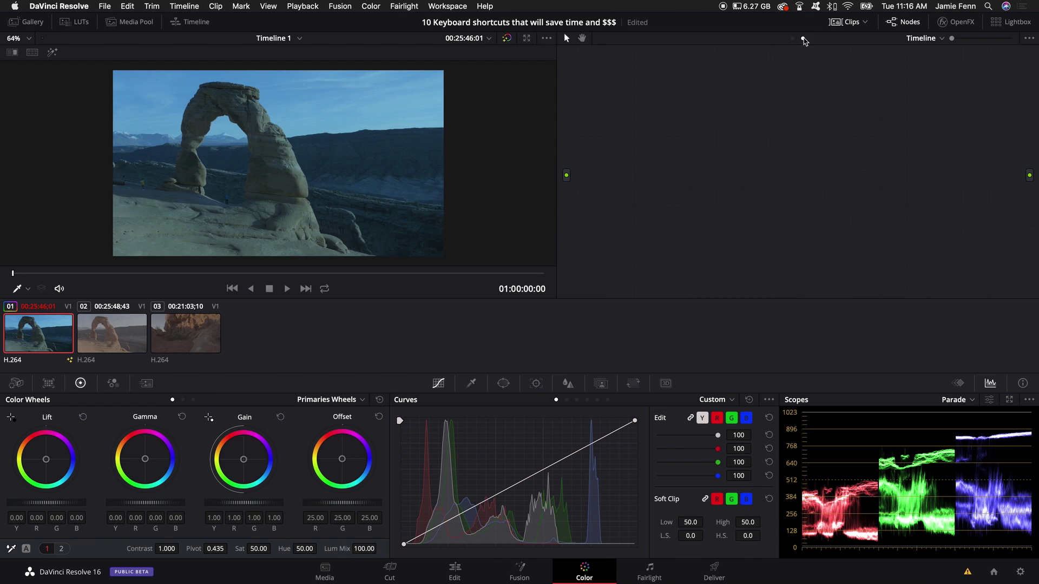
click(792, 39)
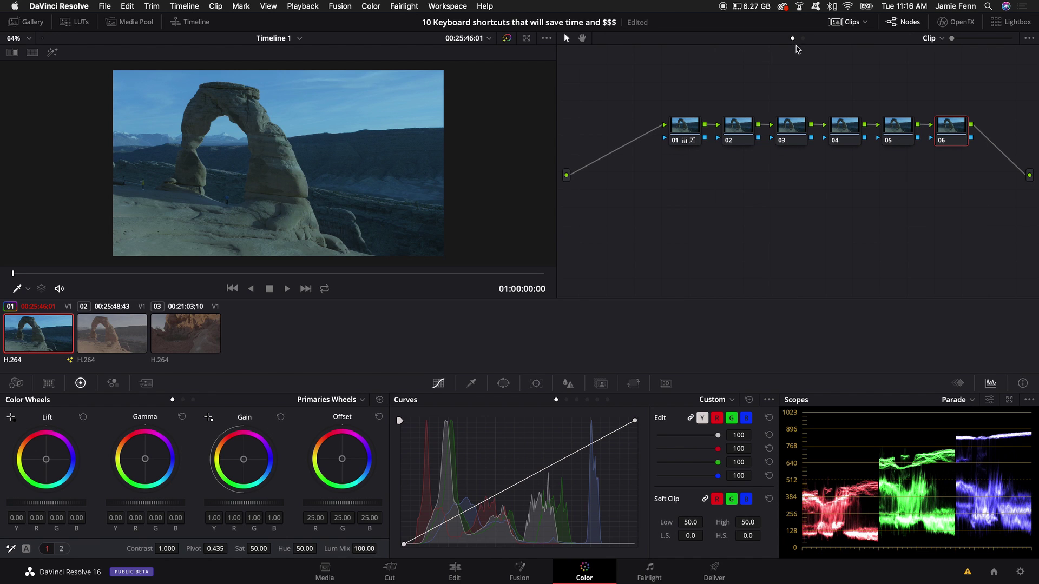
drag(670, 100, 944, 188)
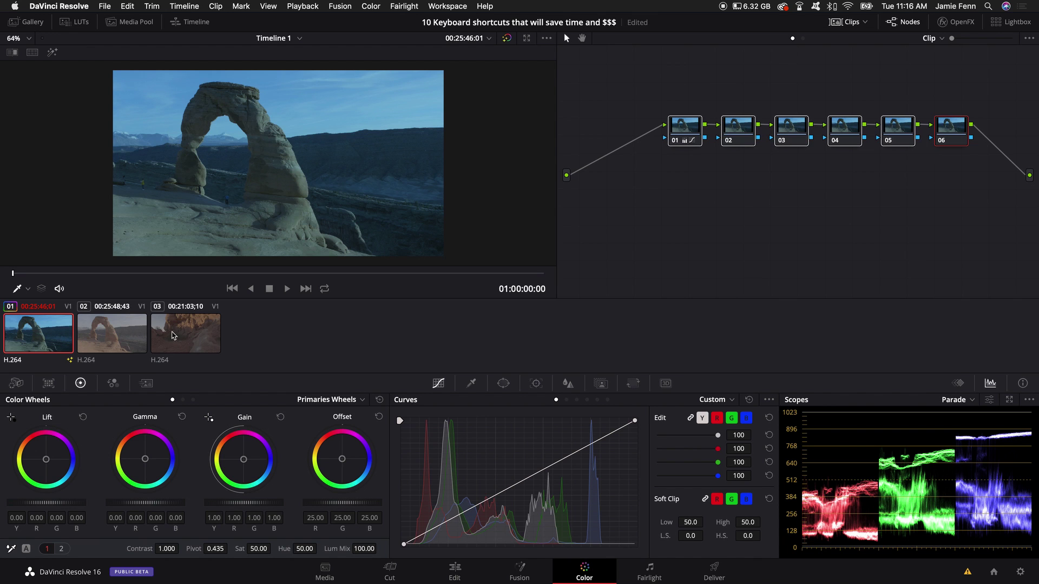
click(174, 336)
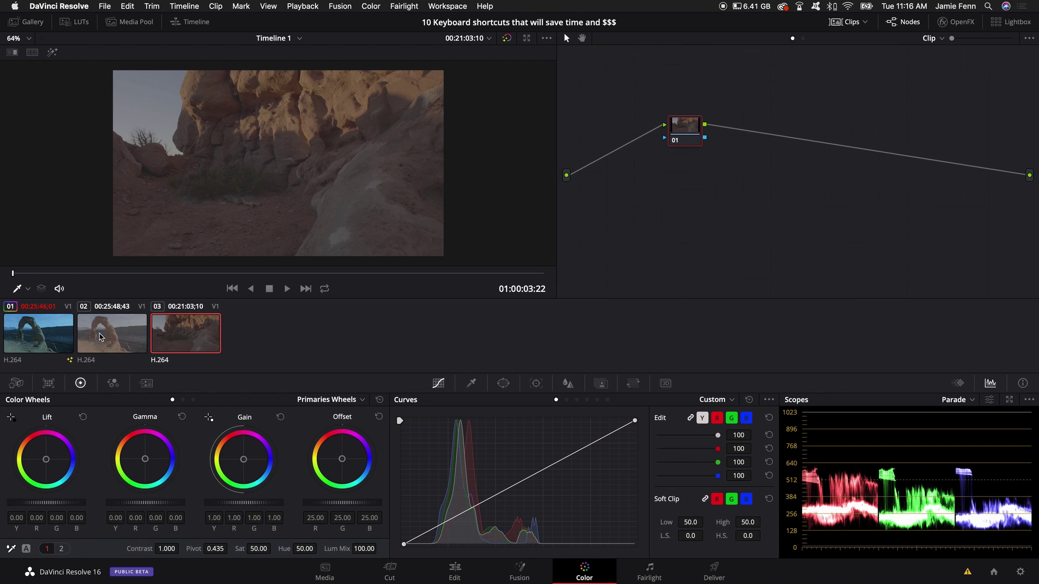
Step: Apply clip 01's grade to clip 03 and tag clip 03 with the Blue clip colour
right_click(52, 337)
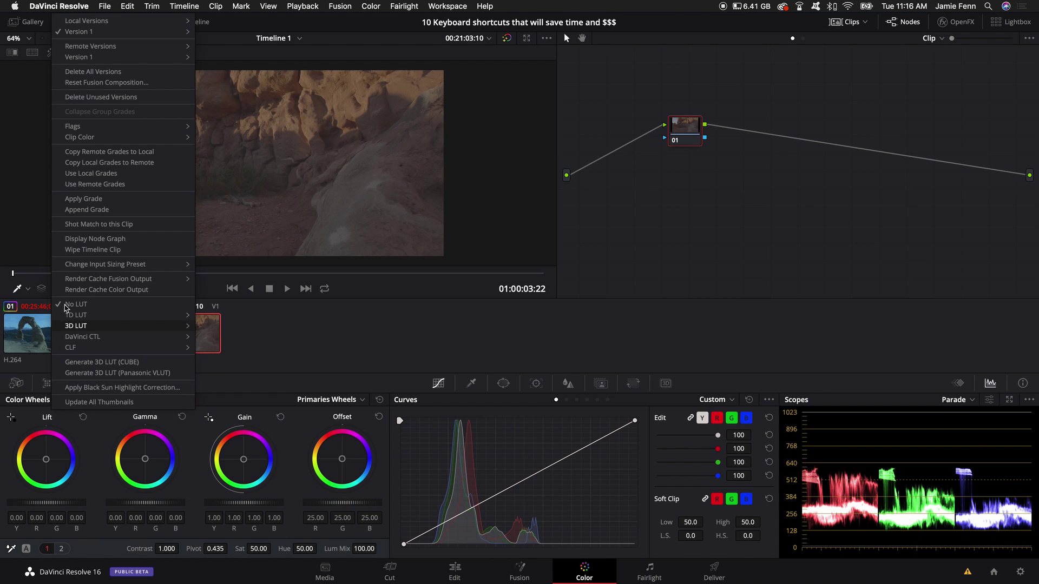
click(87, 198)
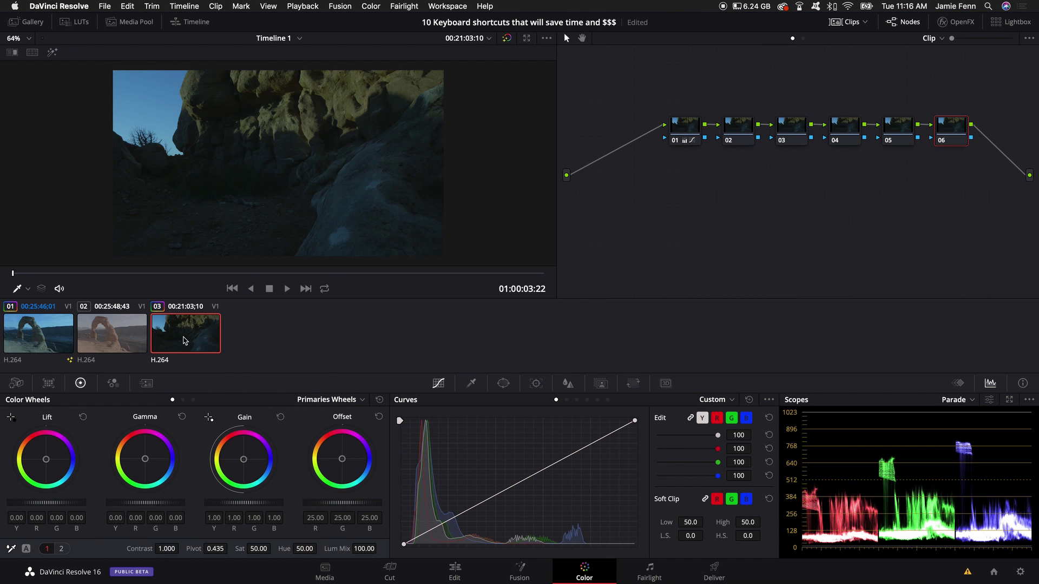
right_click(183, 337)
mouse_move(216, 194)
click(335, 316)
Step: Reapply clip 01's grade to the current clip, then select clip 01
right_click(179, 334)
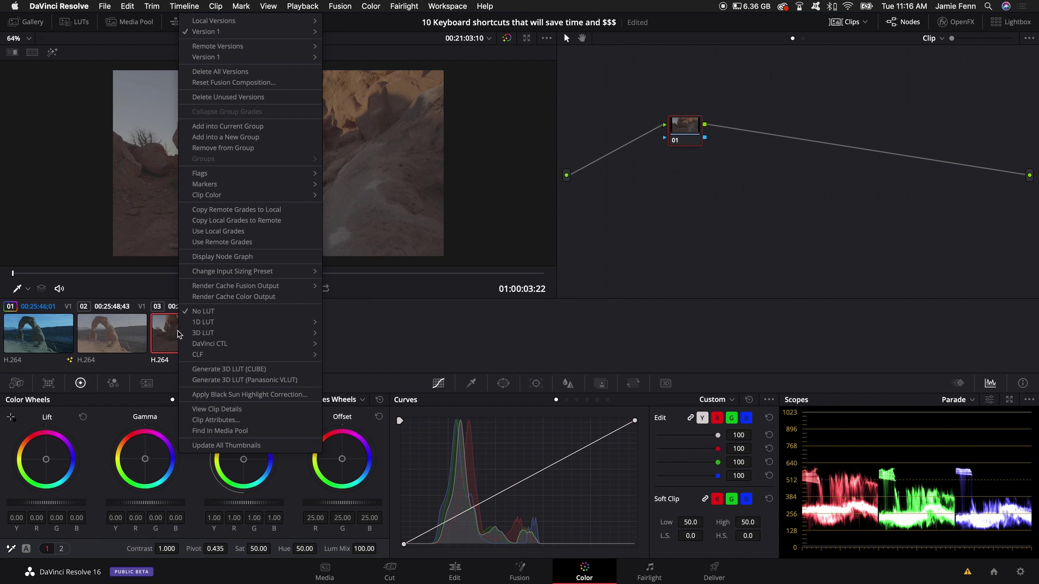
right_click(65, 333)
right_click(65, 333)
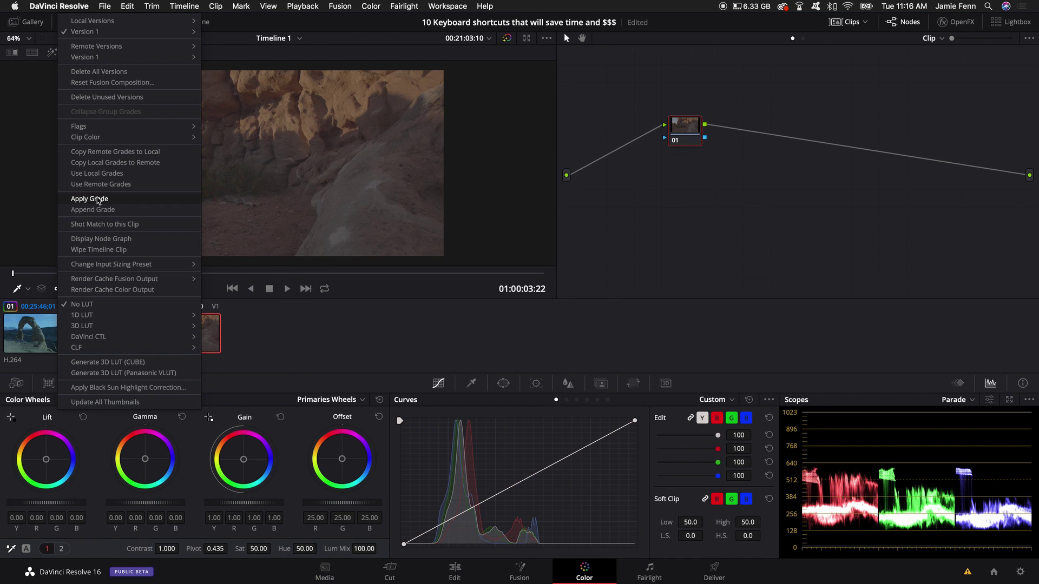
click(97, 200)
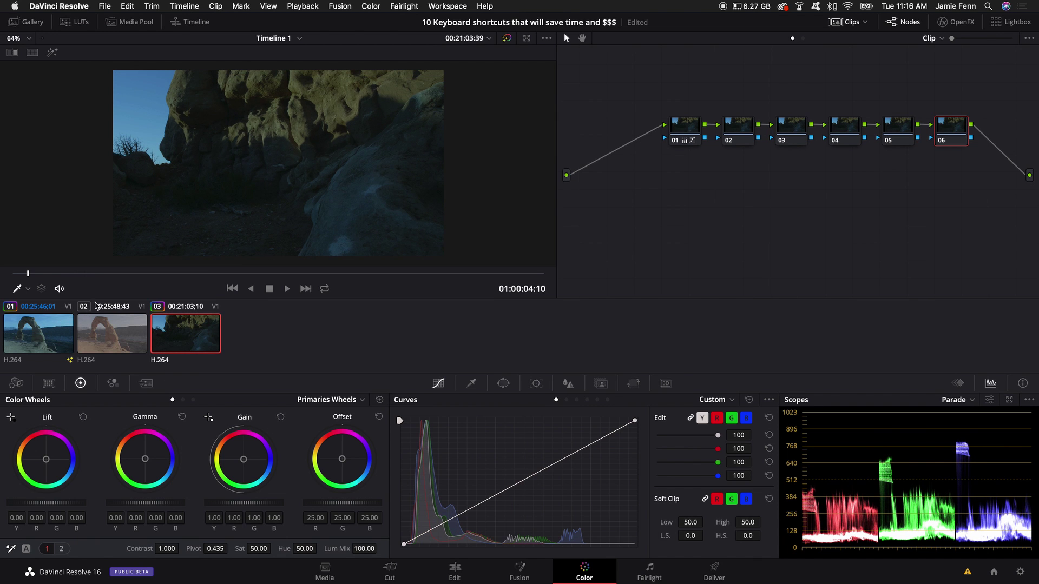
click(44, 332)
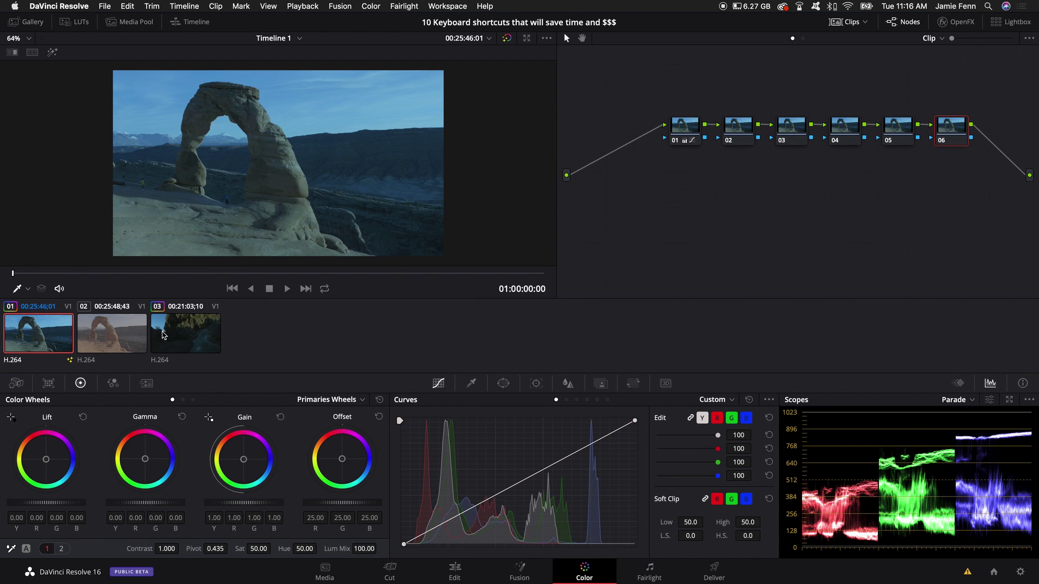
Step: Reset clip 03 to a single ungraded node, reselect clip 01, and switch to Fairlight
click(163, 332)
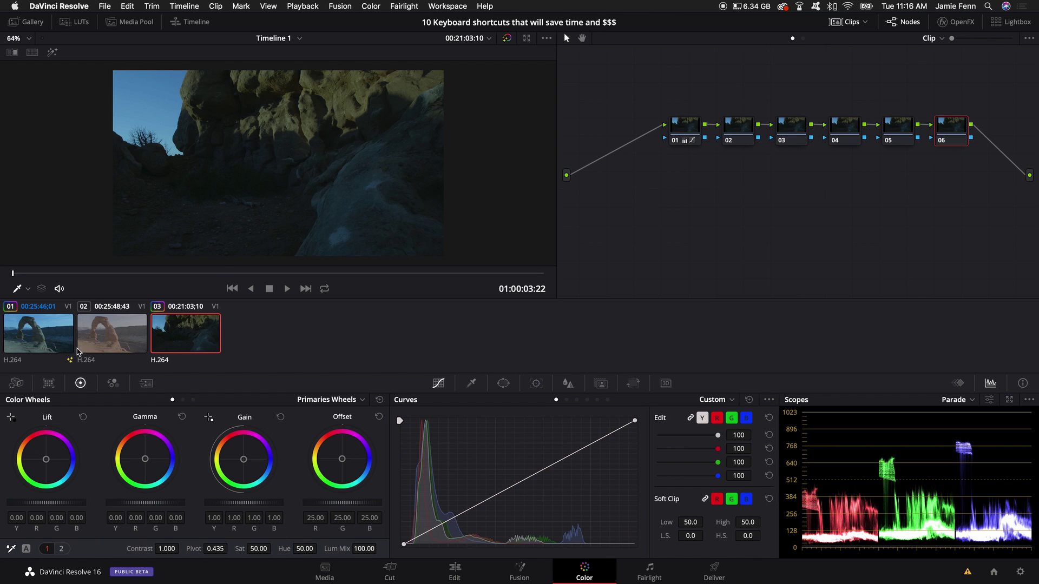
middle_click(68, 347)
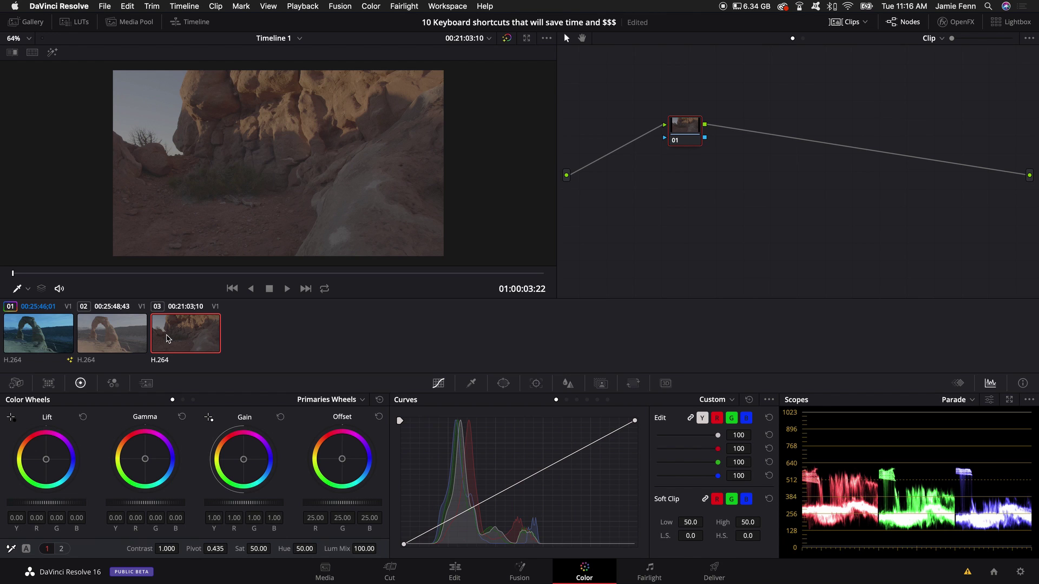
click(45, 340)
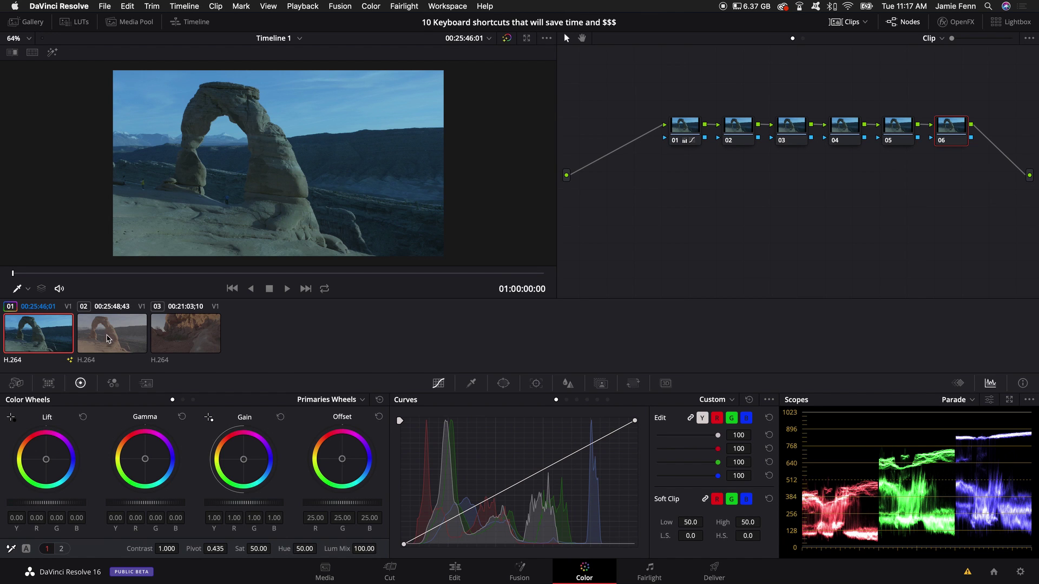
key(shift+9)
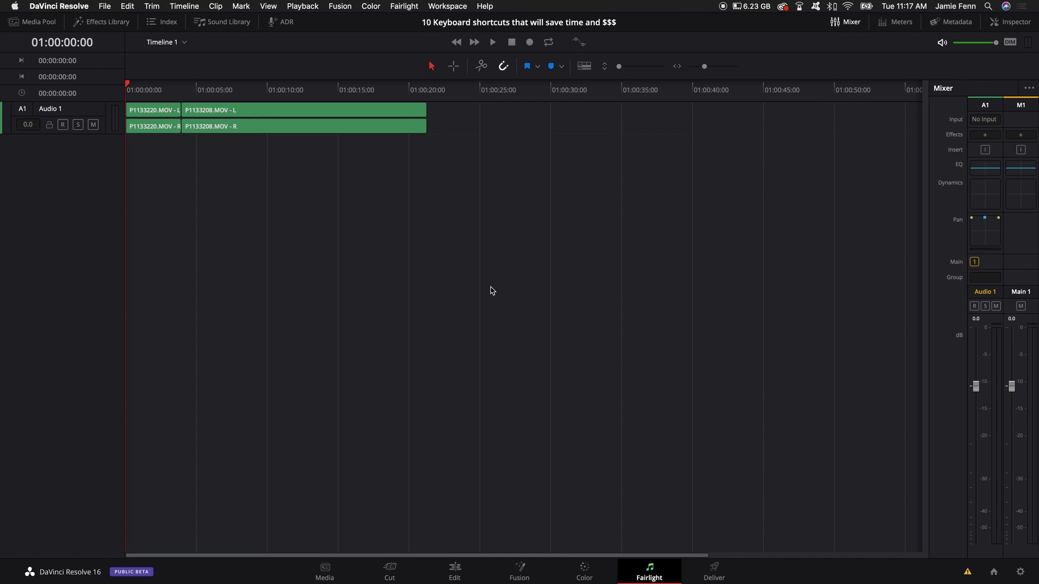
Step: Go to the Deliver page with its QuickTime H.264 1920 x 1080 render settings
click(714, 569)
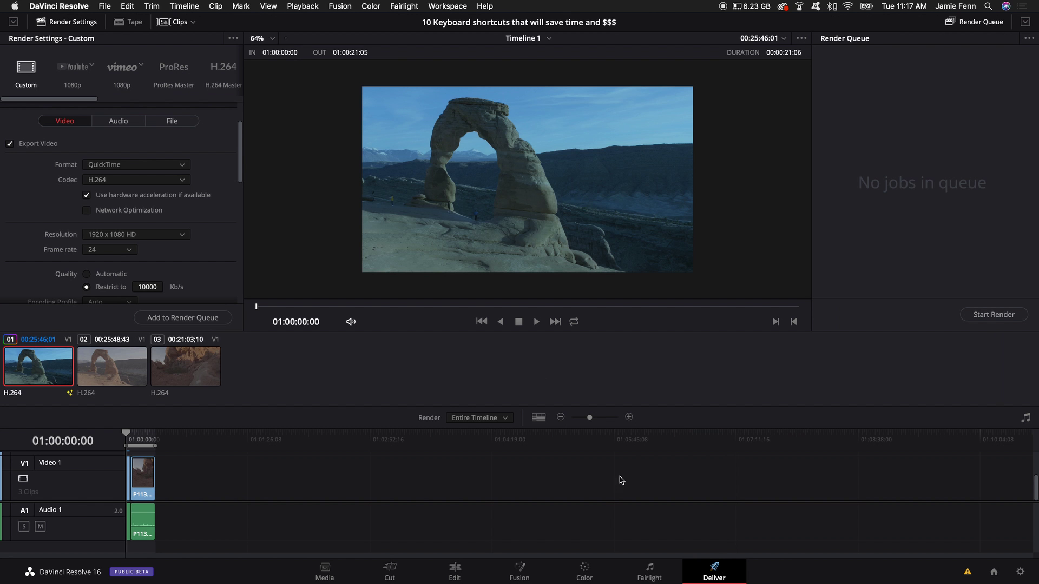
click(184, 236)
click(233, 223)
click(183, 234)
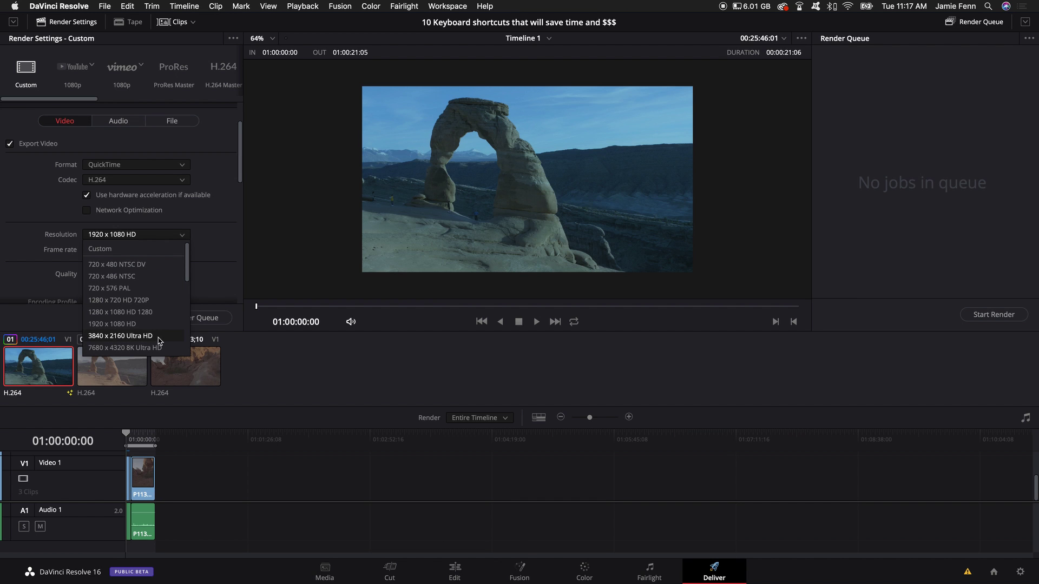
click(214, 238)
click(1020, 572)
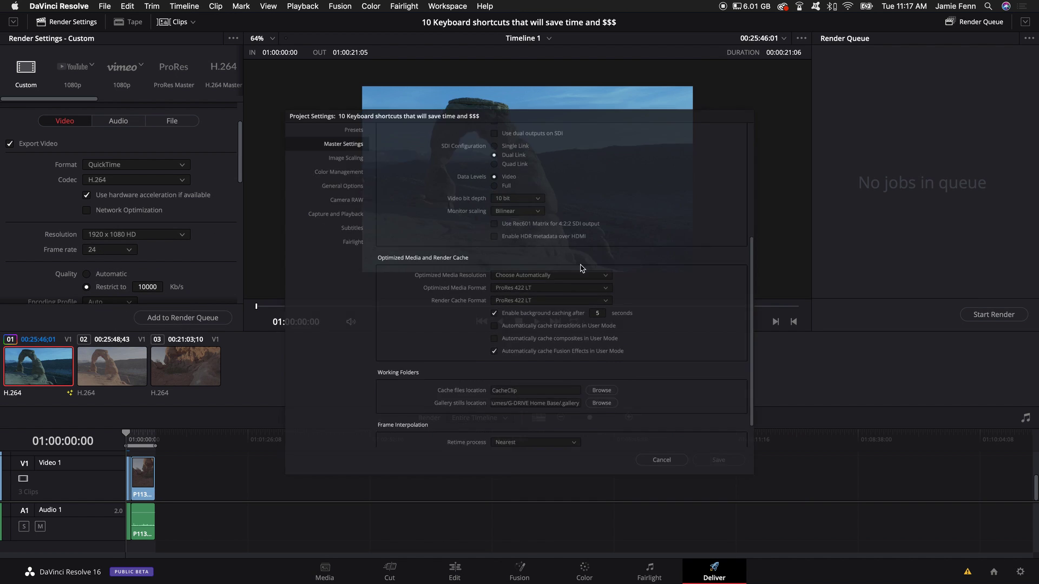
scroll(500, 165, up, 10)
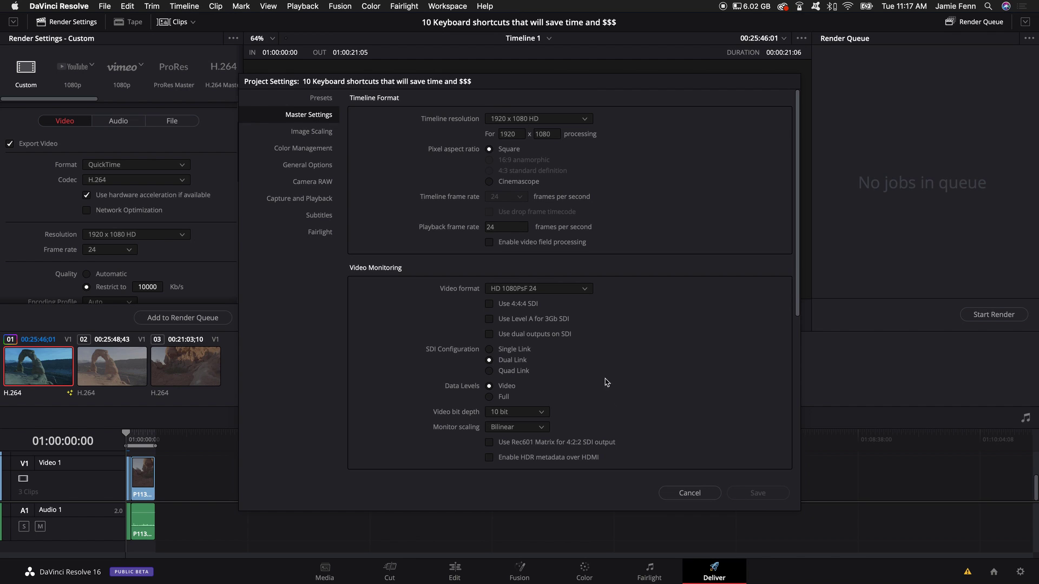
click(684, 493)
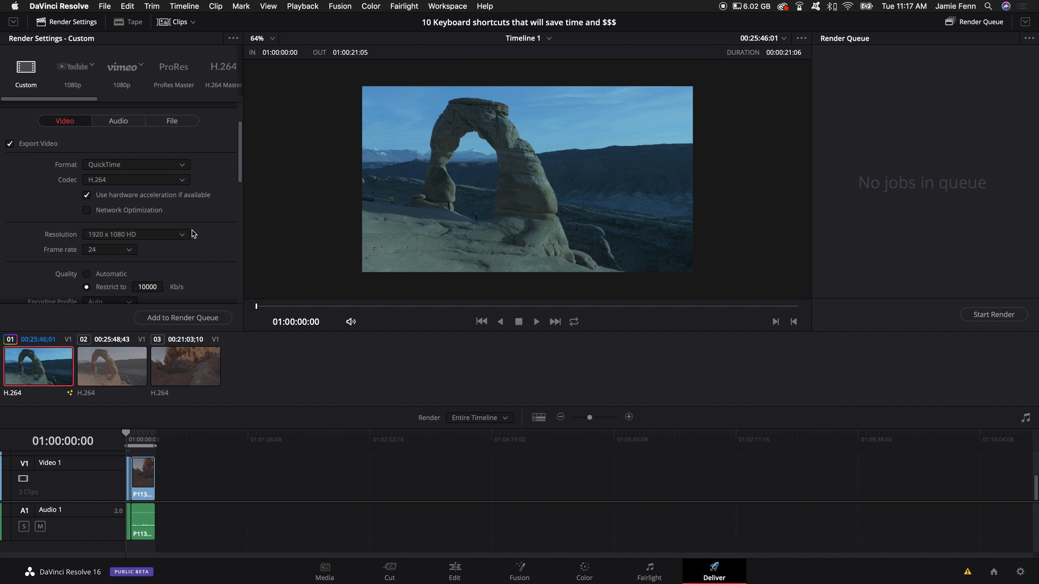
scroll(206, 253, up, 3)
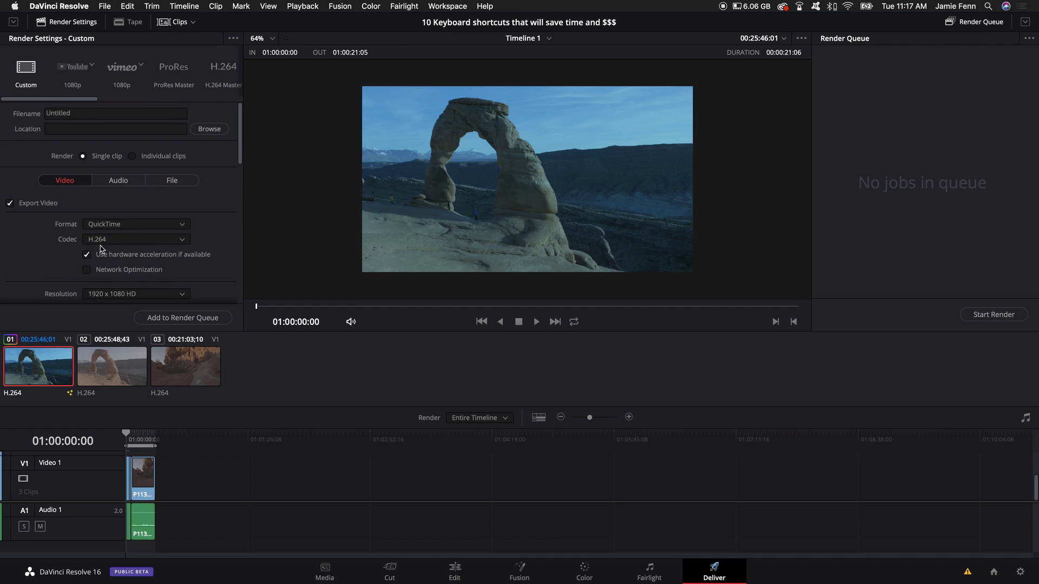
scroll(125, 227, down, 10)
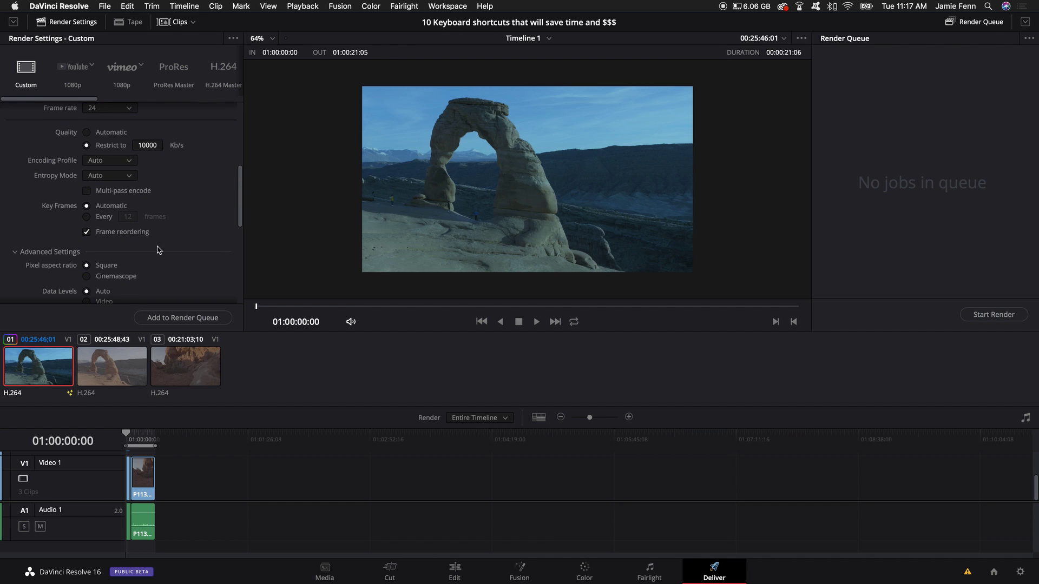
scroll(162, 253, down, 4)
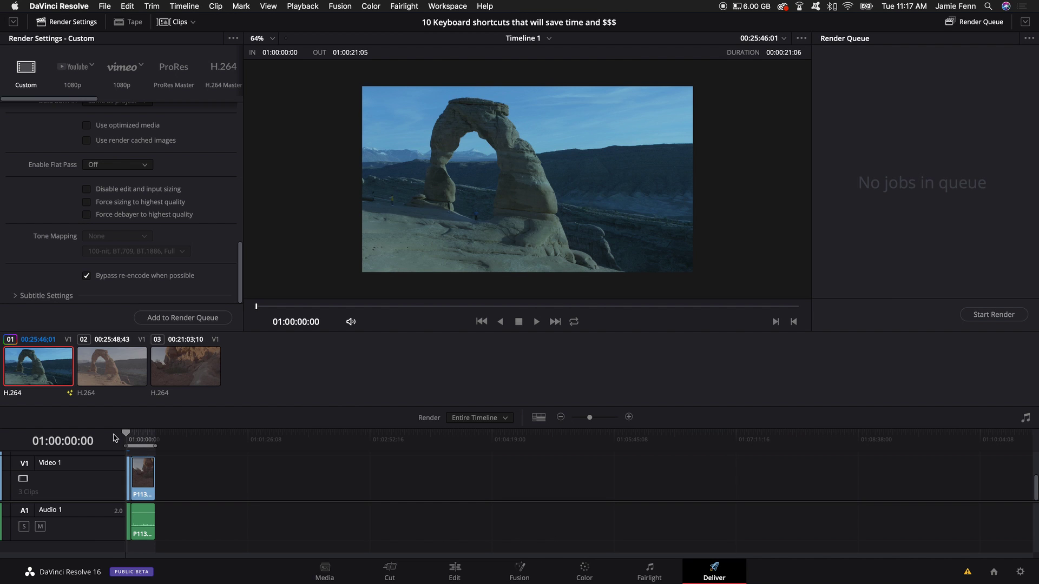
Step: Mark an in point, move the playhead to the end, and set Render to In/Out Range
key(i)
drag(136, 433, 156, 438)
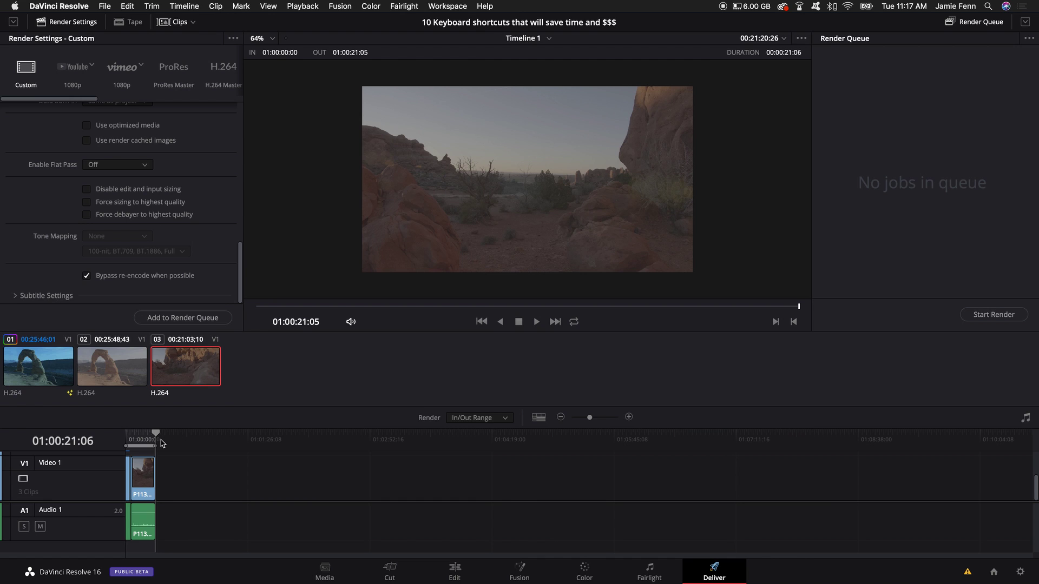
click(470, 417)
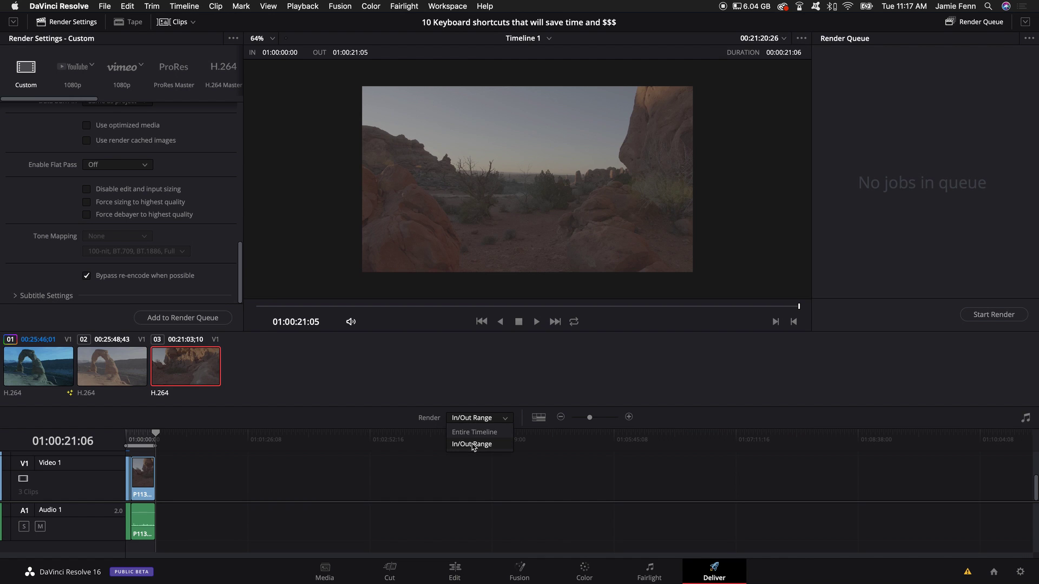
click(407, 428)
scroll(157, 157, up, 15)
Step: Confirm the output filename as Untitled and dismiss the save location chooser
click(95, 113)
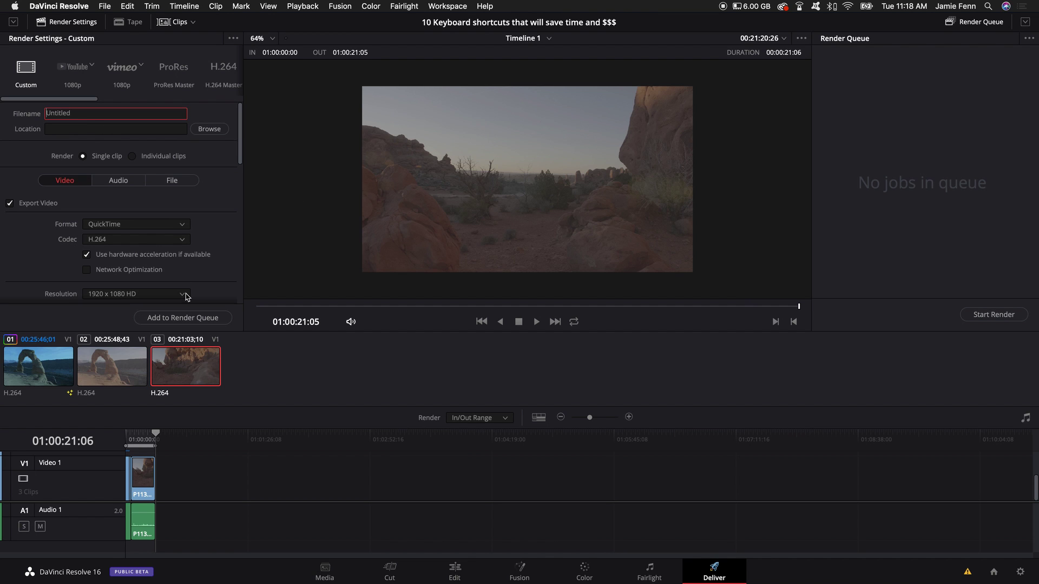
key(Return)
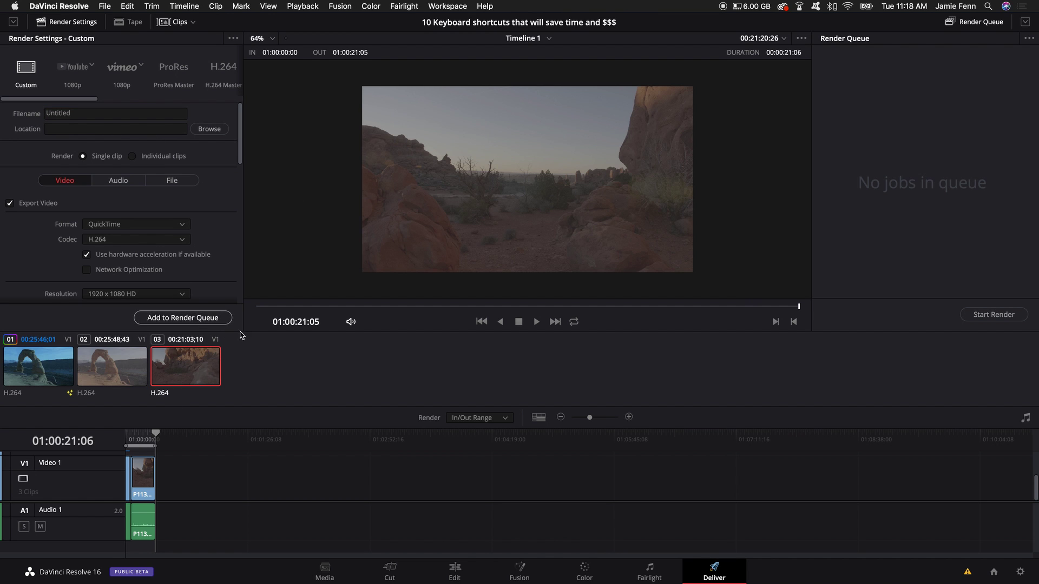
key(alt+shift+slash)
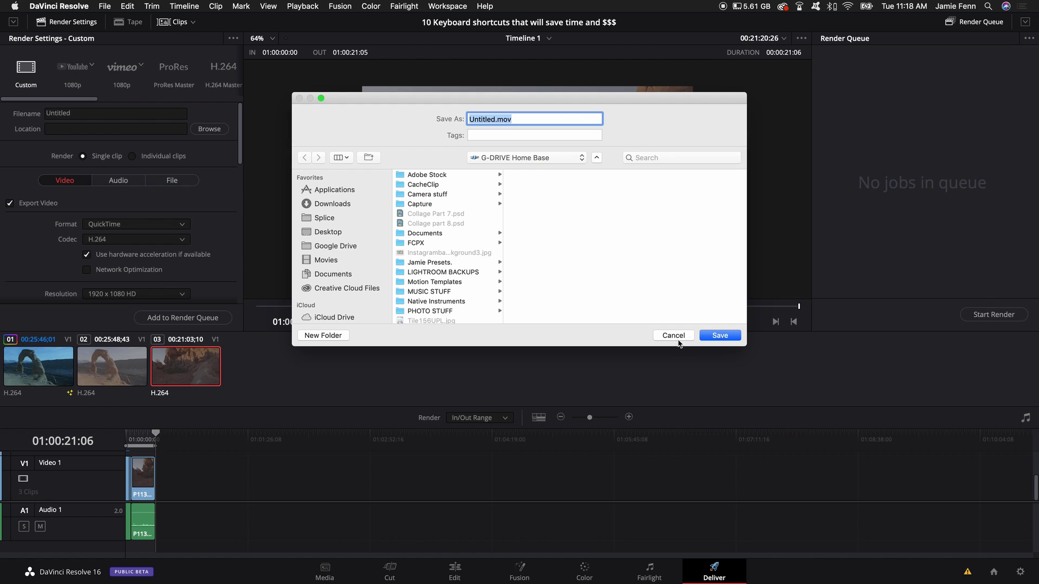
click(673, 338)
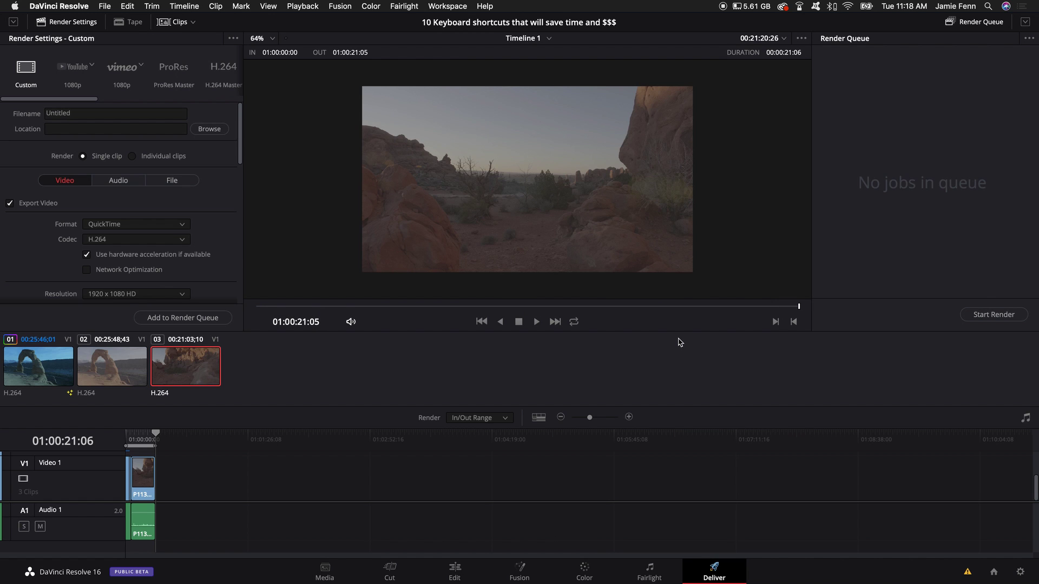